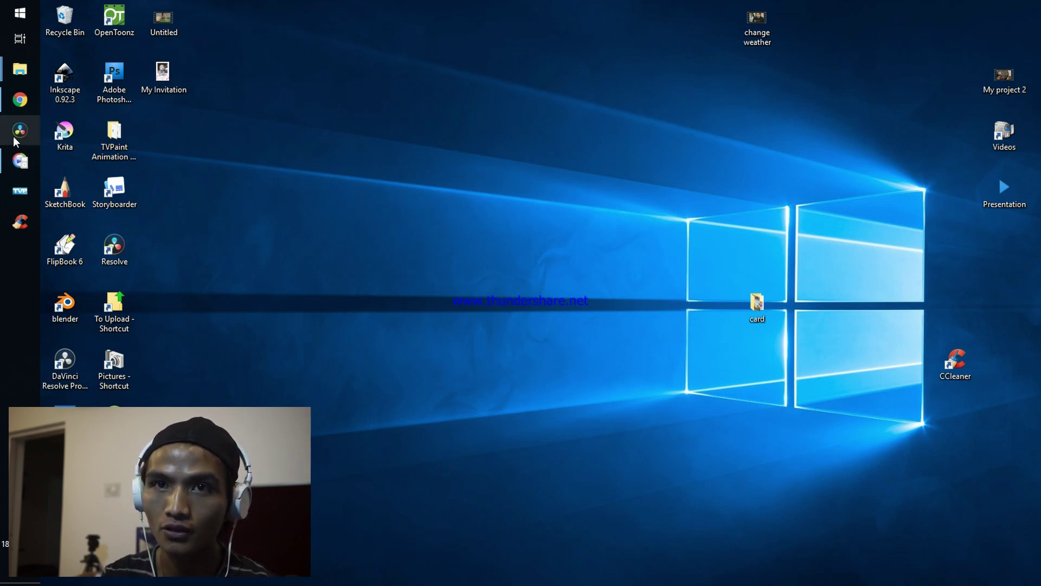
Switch to DaVinci Resolve, open the project flash from the local database, and go to its Edit page
{"action": "left_click", "coordinate": [16, 135]}
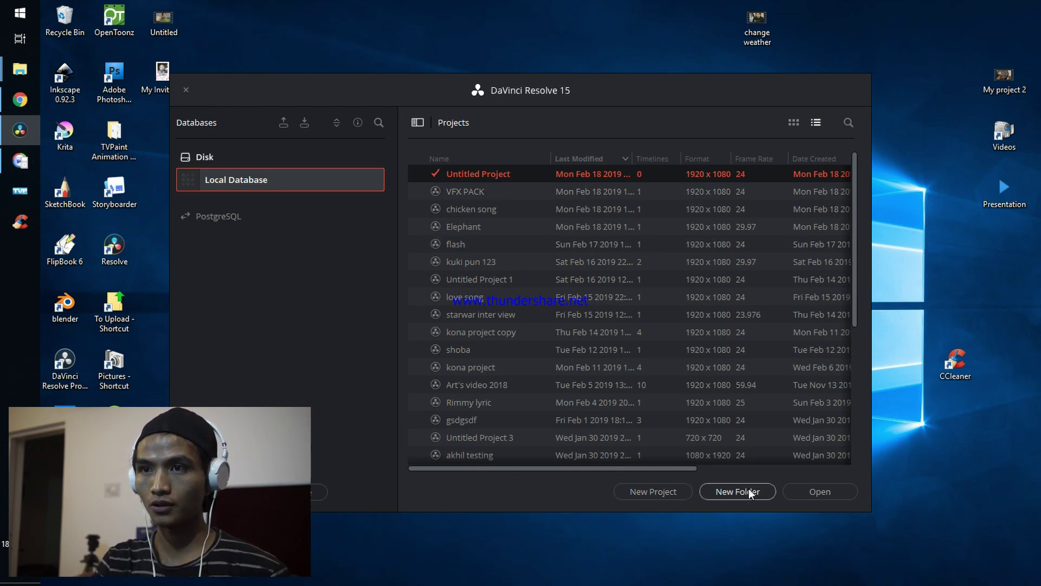
{"action": "scroll", "coordinate": [480, 304], "scroll_direction": "down", "scroll_amount": 4}
{"action": "scroll", "coordinate": [480, 303], "scroll_direction": "up", "scroll_amount": 4}
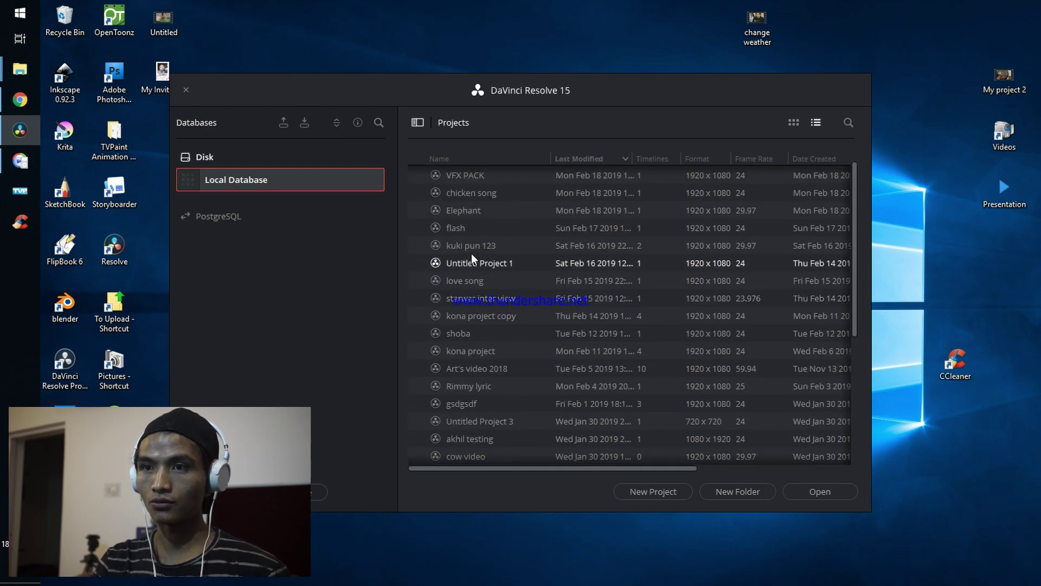
{"action": "scroll", "coordinate": [469, 259], "scroll_direction": "up", "scroll_amount": 1}
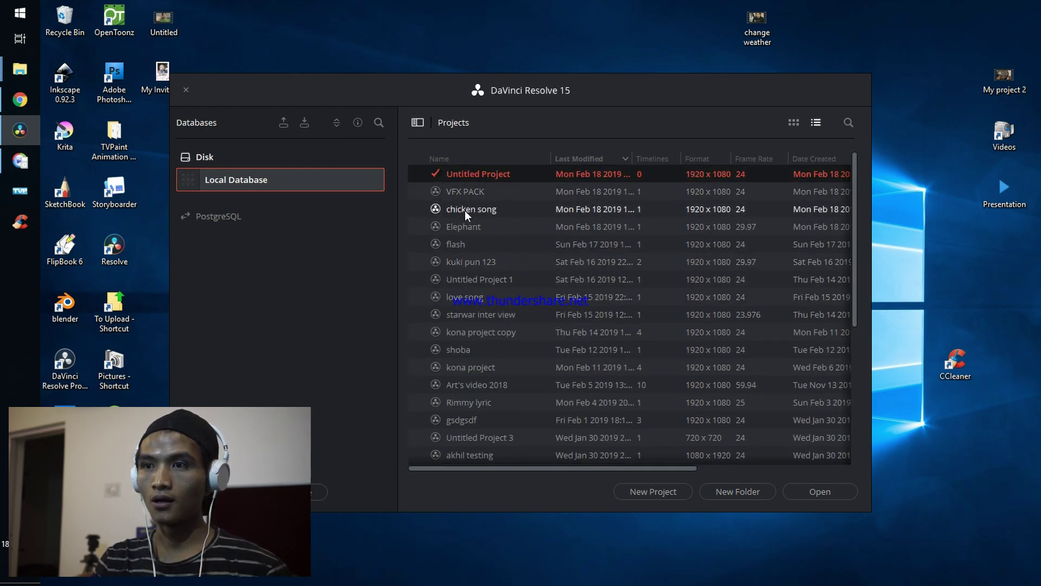
{"action": "double_click", "coordinate": [470, 243]}
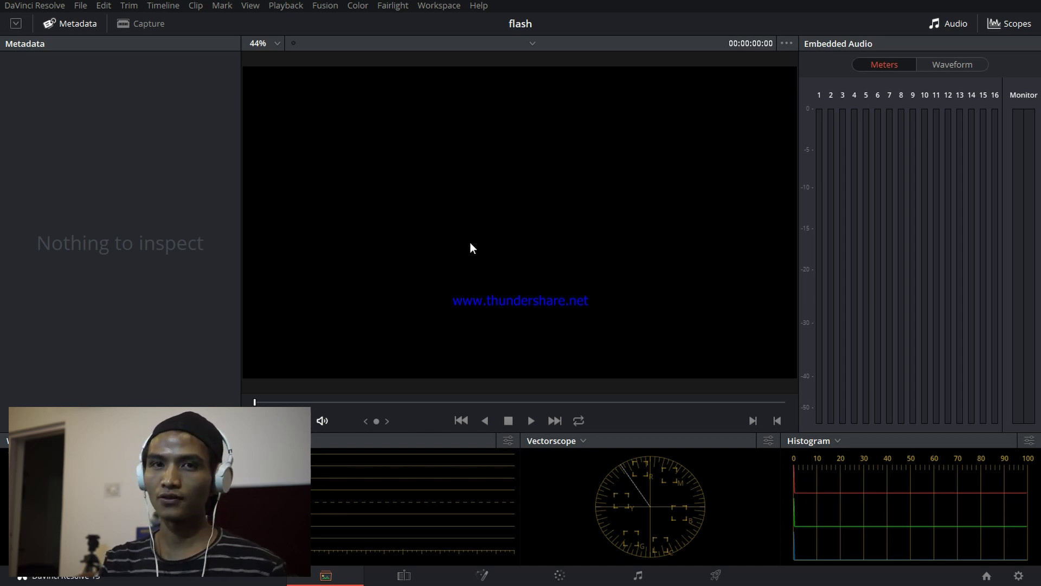
{"action": "left_click", "coordinate": [403, 575]}
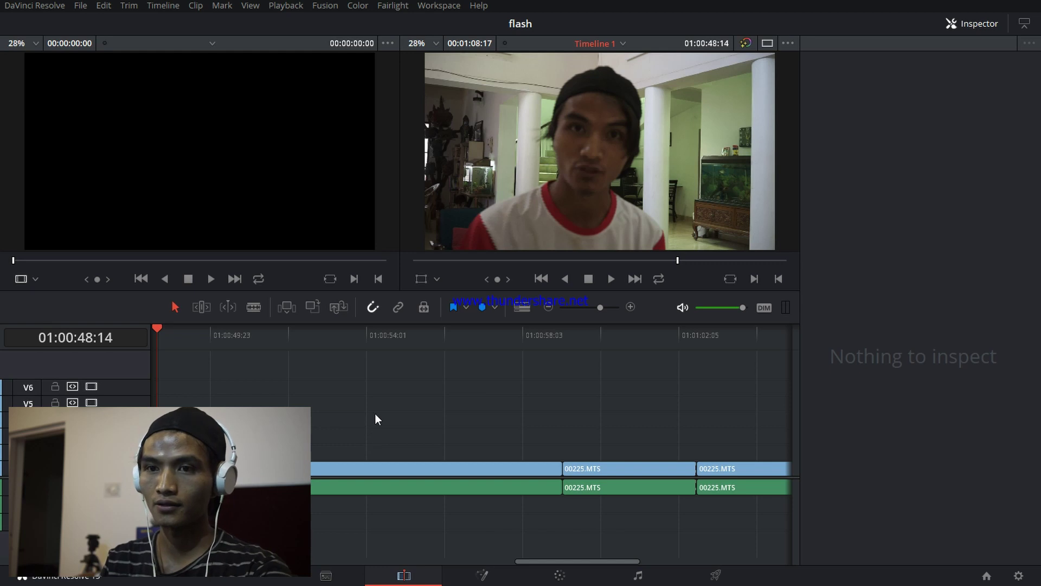
Play and scrub the flash timeline around the stacked effect clips to examine how the effect is built
{"action": "scroll", "coordinate": [375, 413], "scroll_direction": "down", "scroll_amount": 5}
{"action": "scroll", "coordinate": [376, 410], "scroll_direction": "up", "scroll_amount": 4}
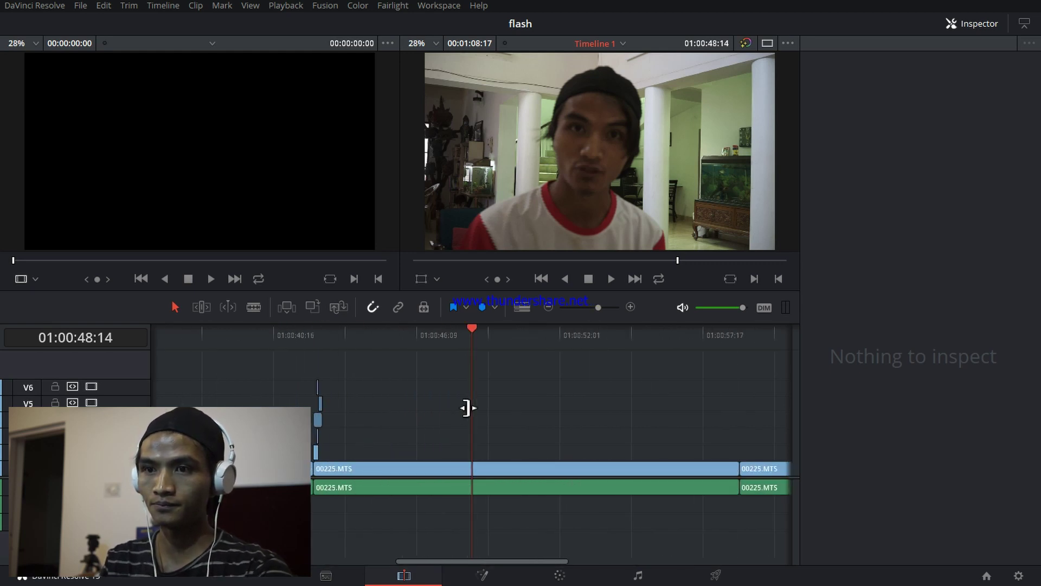
{"action": "left_click_drag", "start_coordinate": [475, 336], "coordinate": [413, 334]}
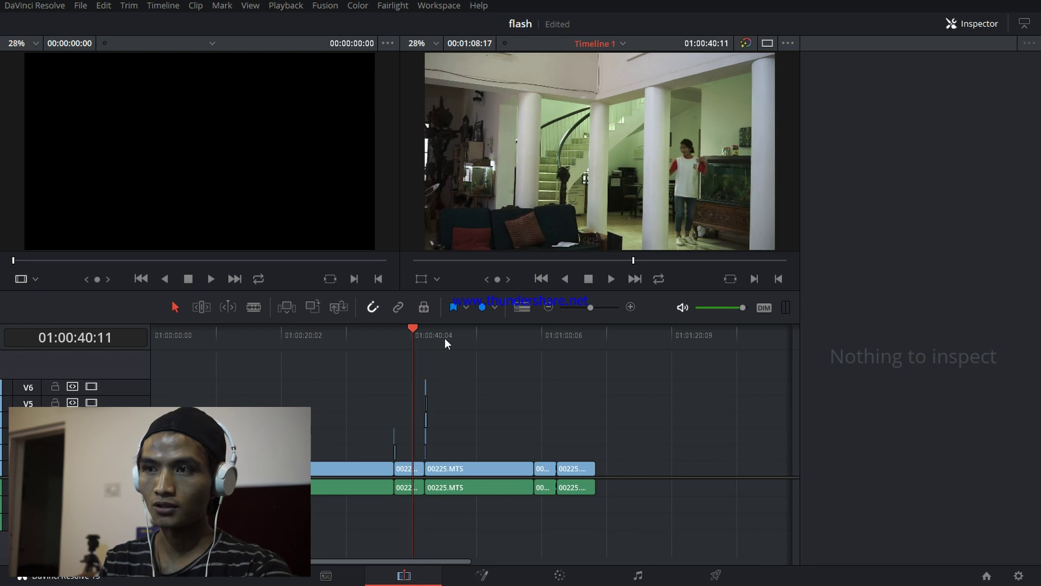
{"action": "key", "text": "space"}
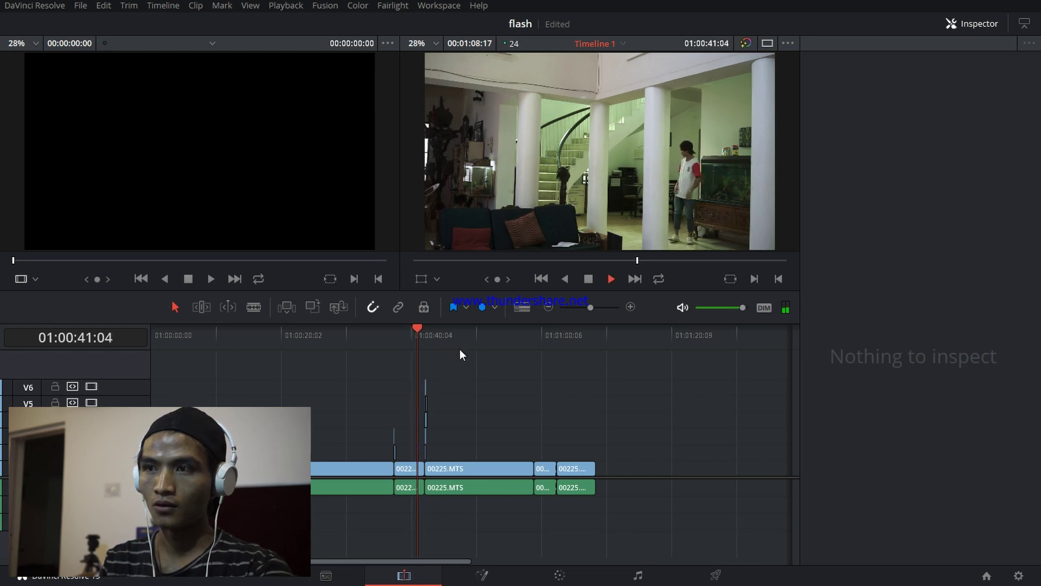
{"action": "key", "text": "space"}
{"action": "key", "text": "ctrl+equal"}
{"action": "key", "text": "ctrl+equal"}
{"action": "key", "text": "ctrl+equal"}
{"action": "key", "text": "ctrl+equal"}
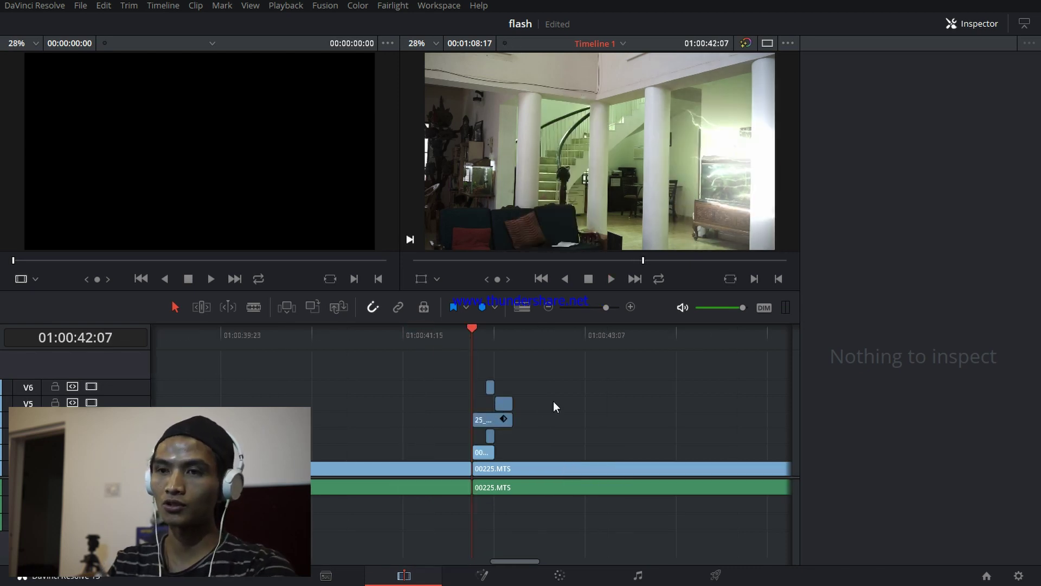
{"action": "left_click_drag", "start_coordinate": [477, 338], "coordinate": [629, 382]}
Create a new project named KUKI TUTORALS without saving the changes to flash
{"action": "key", "text": "shift+1"}
{"action": "left_click", "coordinate": [652, 487]}
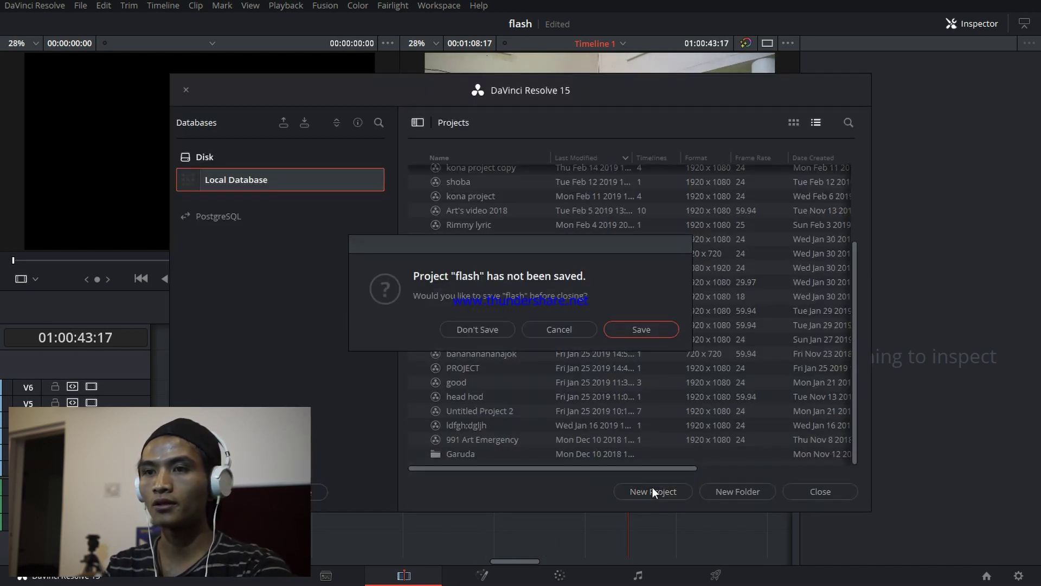
{"action": "left_click", "coordinate": [472, 330]}
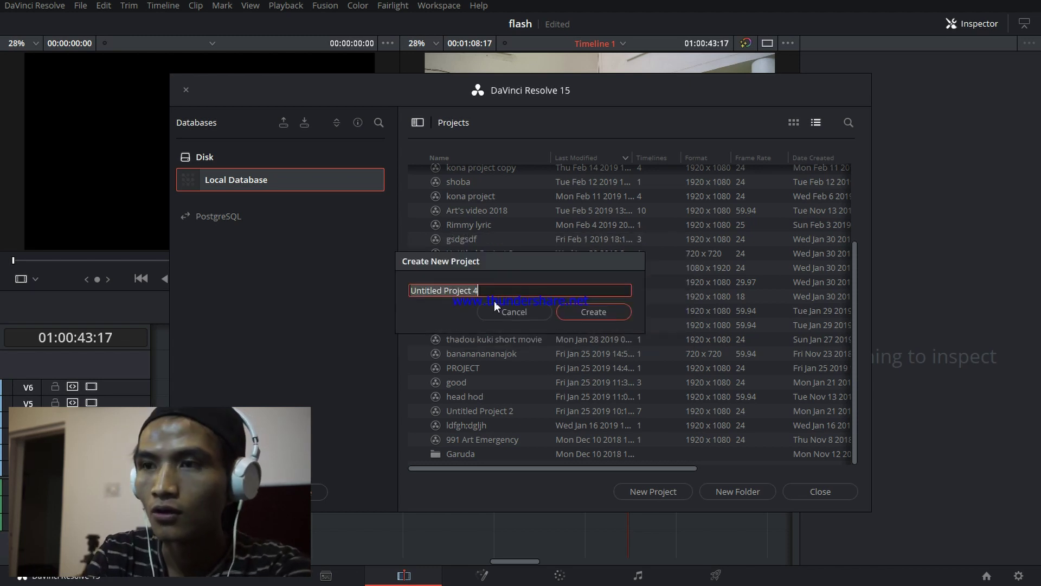
{"action": "type", "text": "KUKI TUTORA"}
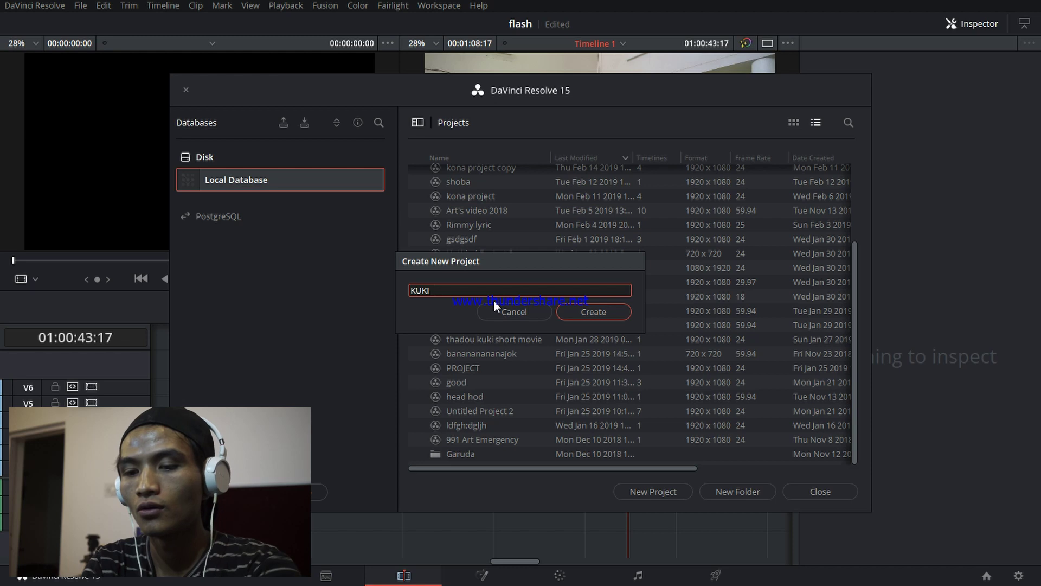
{"action": "type", "text": "LS"}
{"action": "key", "text": "Return"}
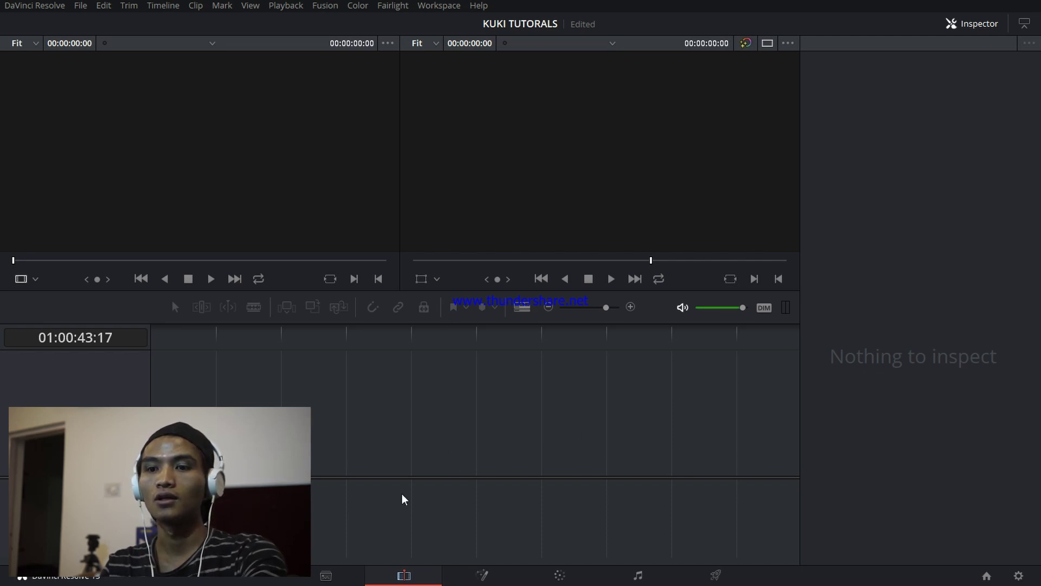
Go to the Media page and reset the interface layout
{"action": "left_click", "coordinate": [328, 578]}
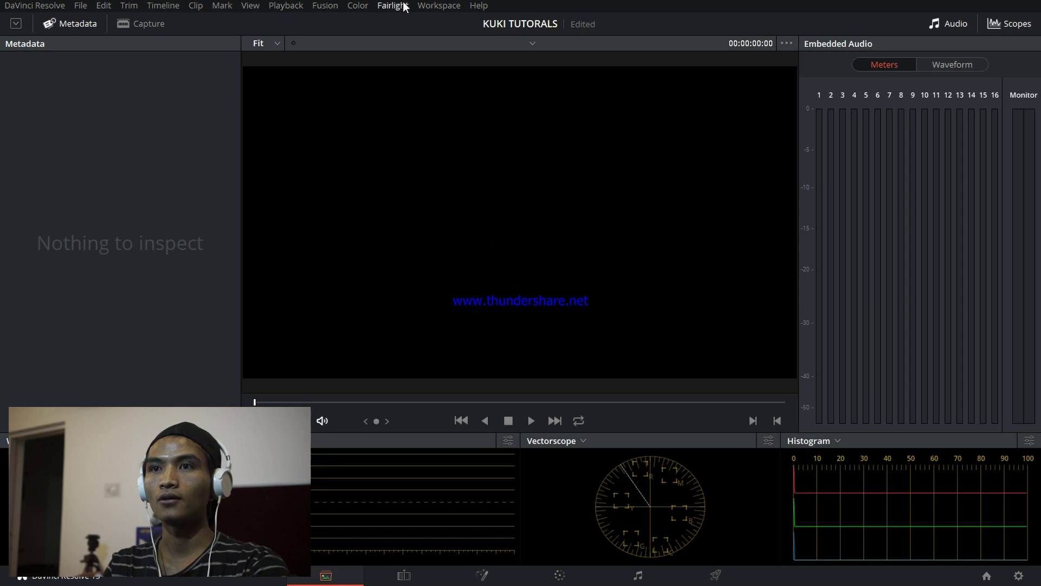
{"action": "left_click", "coordinate": [431, 6]}
{"action": "mouse_move", "coordinate": [466, 33]}
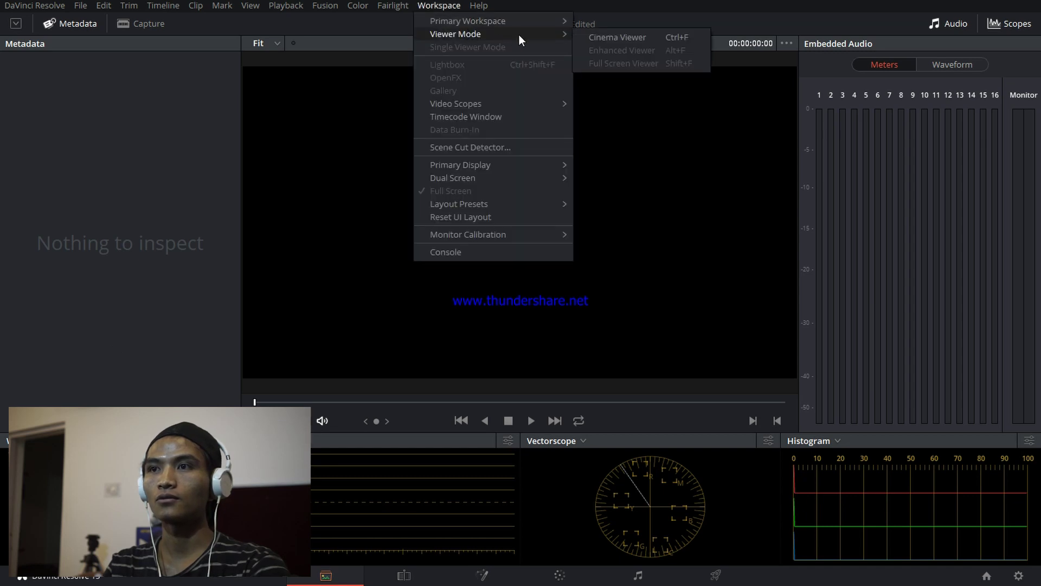
{"action": "left_click", "coordinate": [544, 37]}
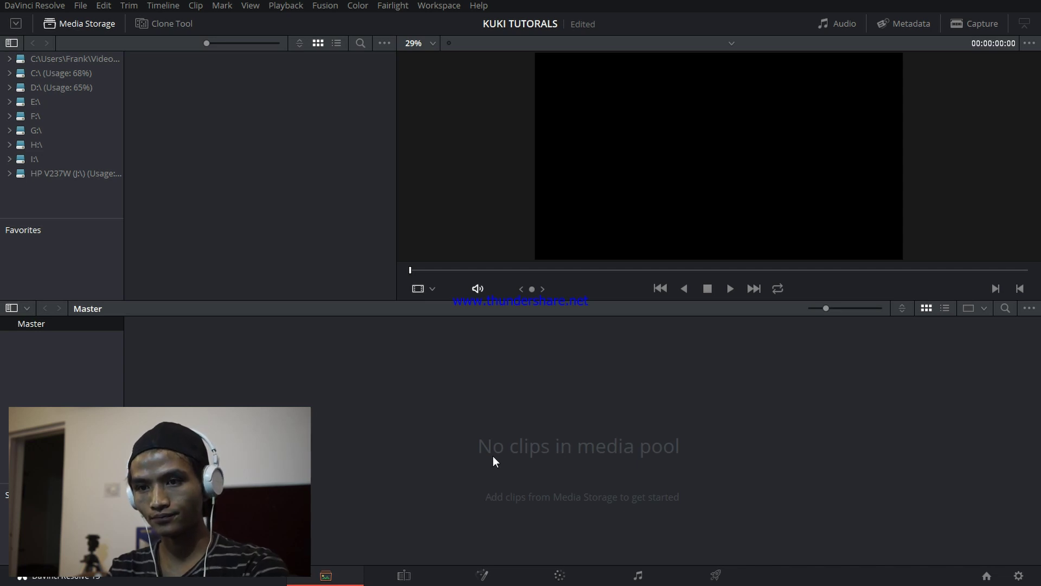
{"action": "left_click_drag", "start_coordinate": [422, 382], "coordinate": [692, 493]}
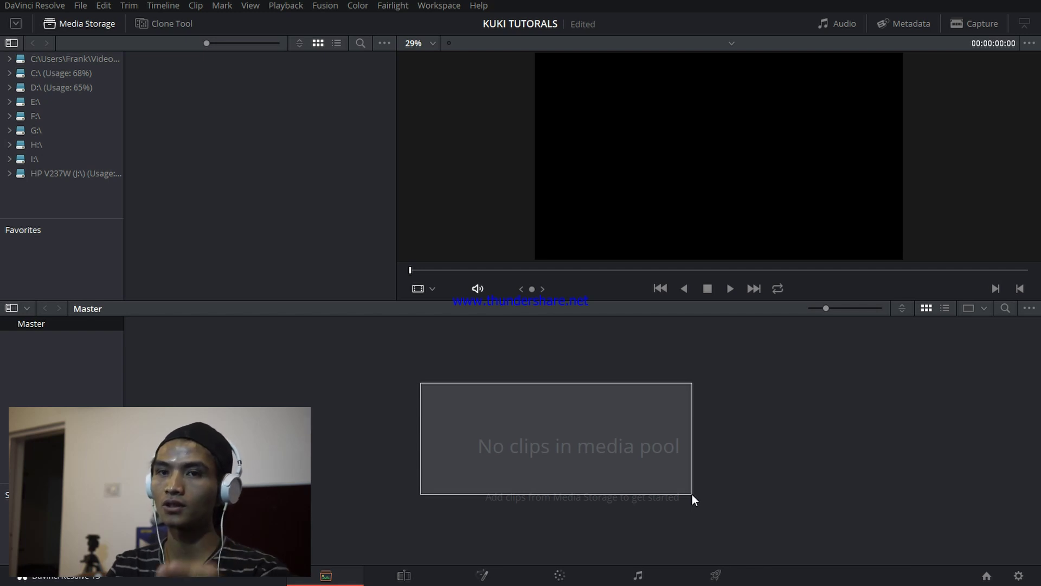
{"action": "left_click_drag", "start_coordinate": [692, 493], "coordinate": [692, 494]}
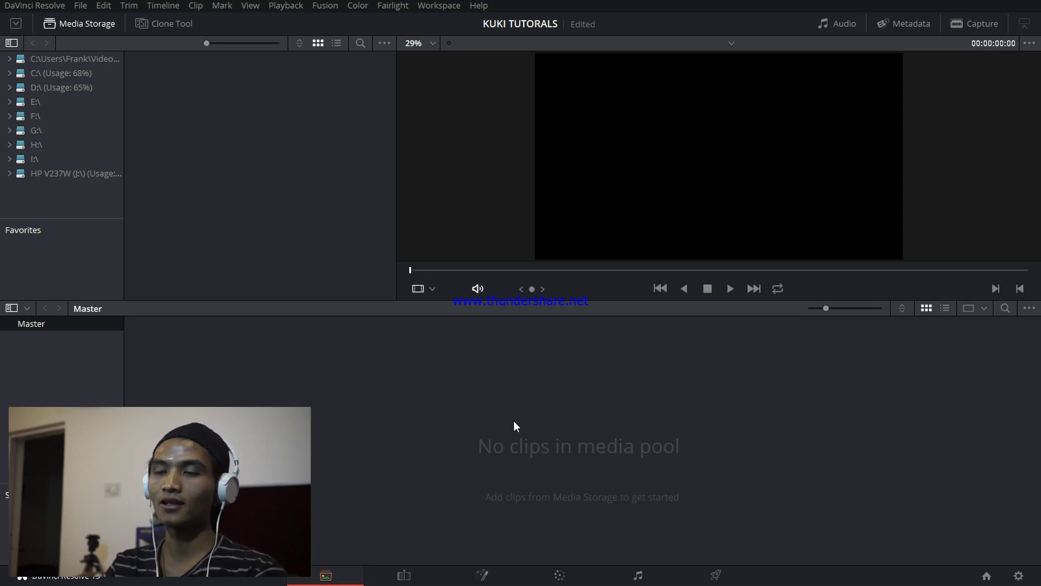
{"action": "left_click_drag", "start_coordinate": [546, 383], "coordinate": [526, 418]}
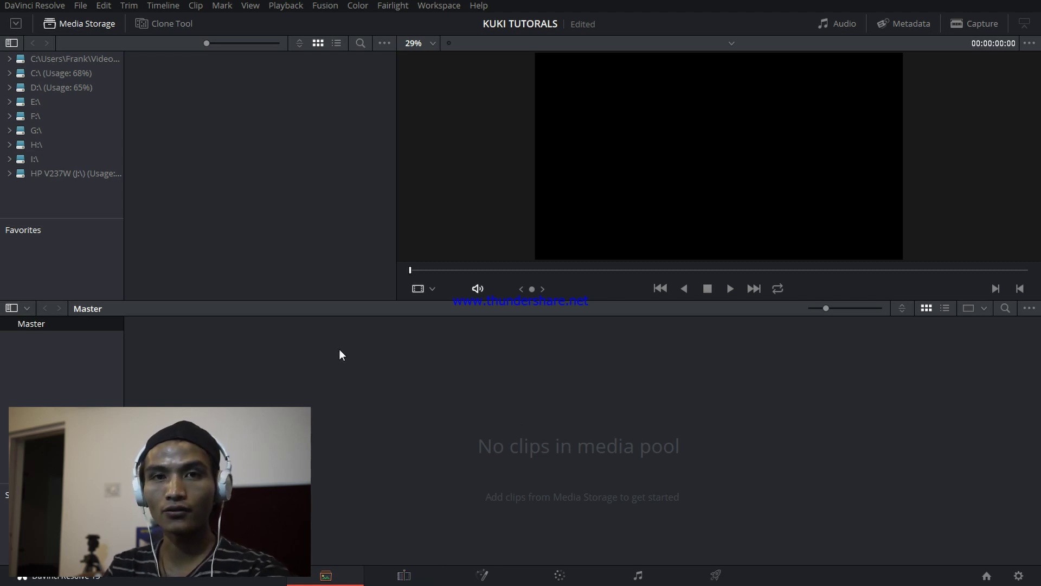
{"action": "right_click", "coordinate": [419, 382]}
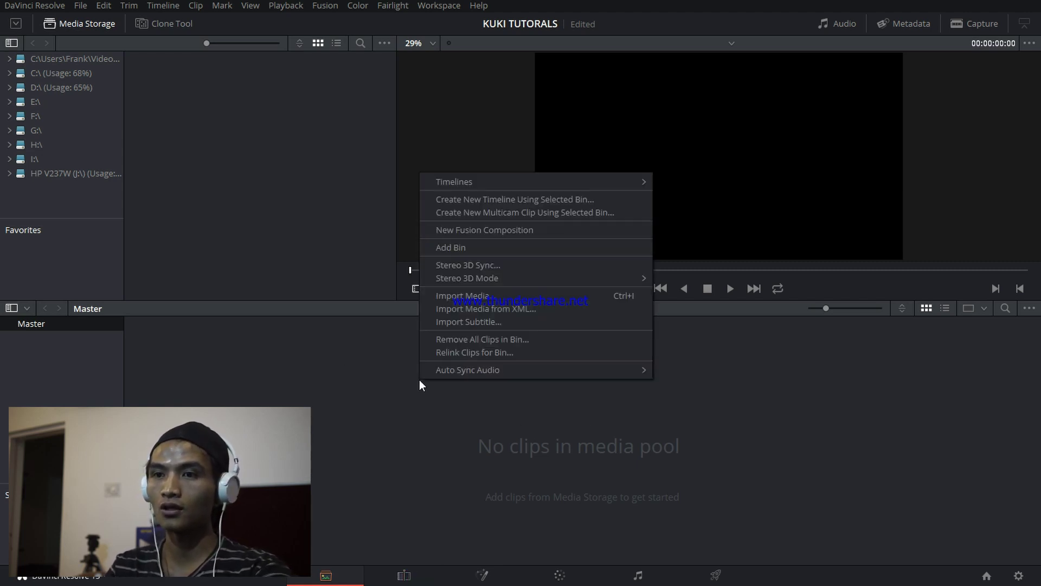
{"action": "left_click", "coordinate": [429, 432]}
{"action": "right_click", "coordinate": [430, 432]}
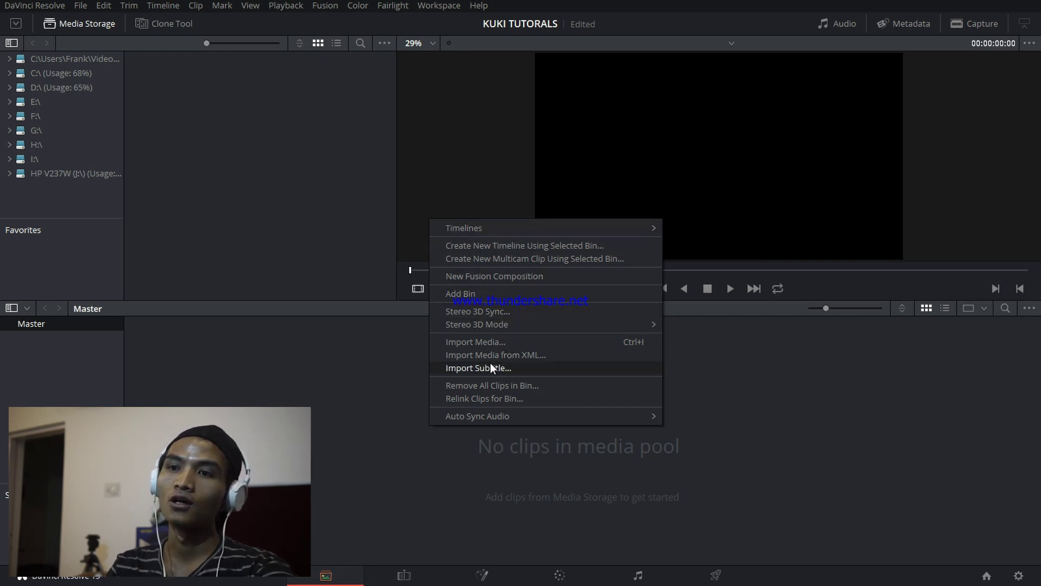
{"action": "mouse_move", "coordinate": [484, 227]}
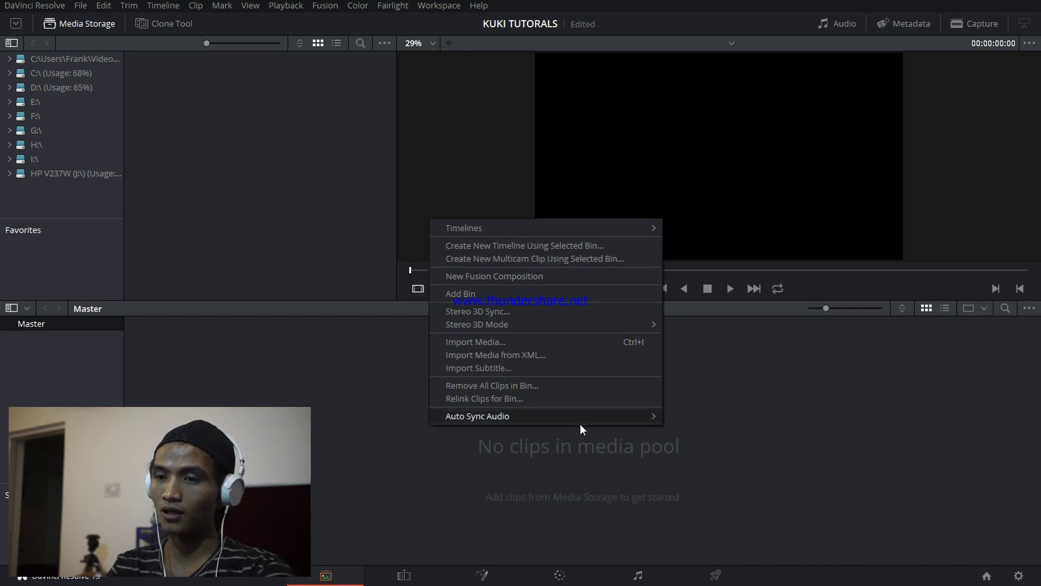
{"action": "left_click", "coordinate": [419, 452]}
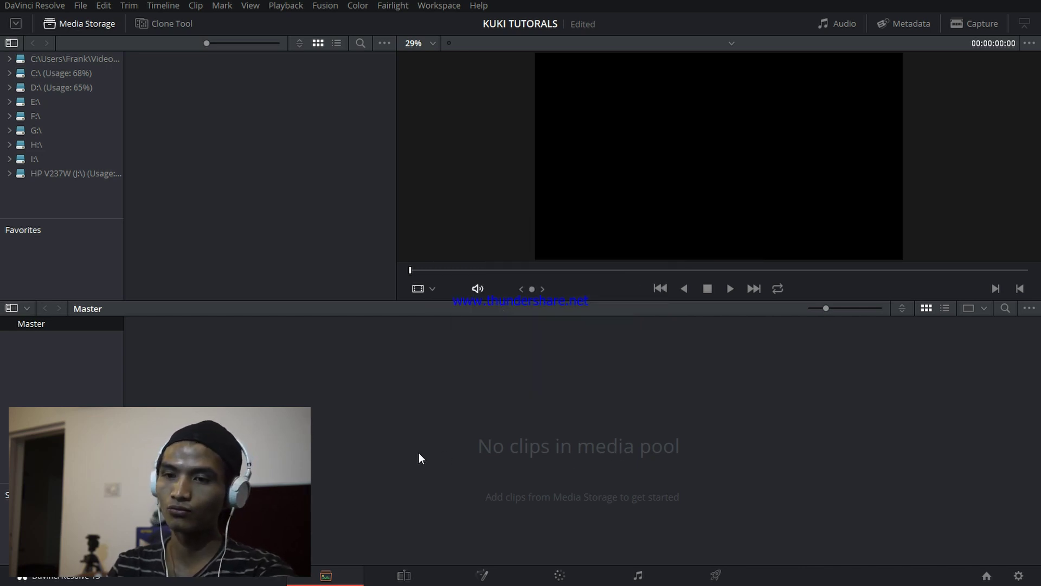
{"action": "left_click", "coordinate": [403, 576]}
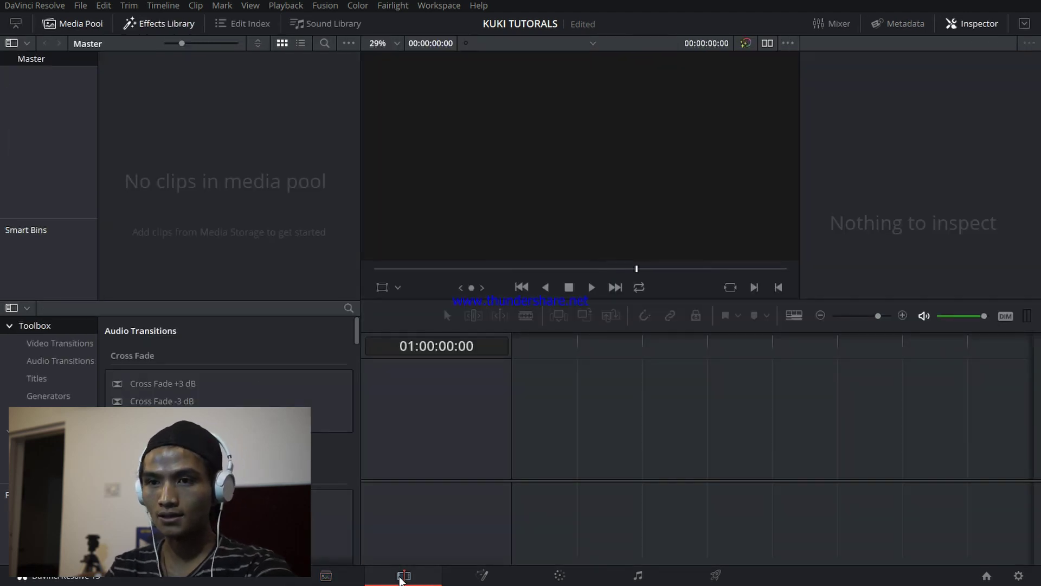
{"action": "left_click", "coordinate": [326, 576]}
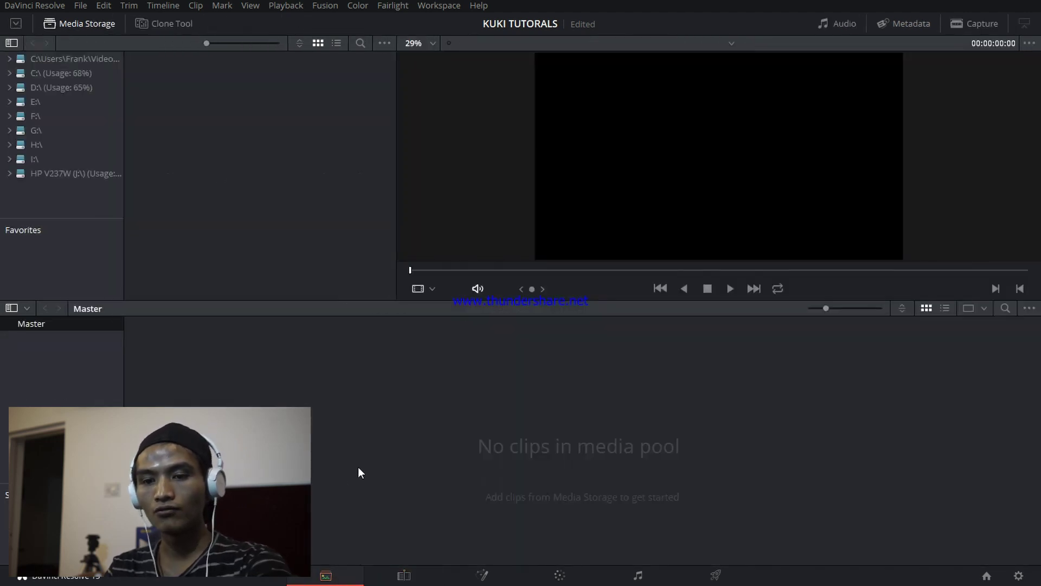
Import video clips 00233 to 00238 from New folder into the media pool, changing the project frame rate to match them
{"action": "key", "text": "alt+Tab"}
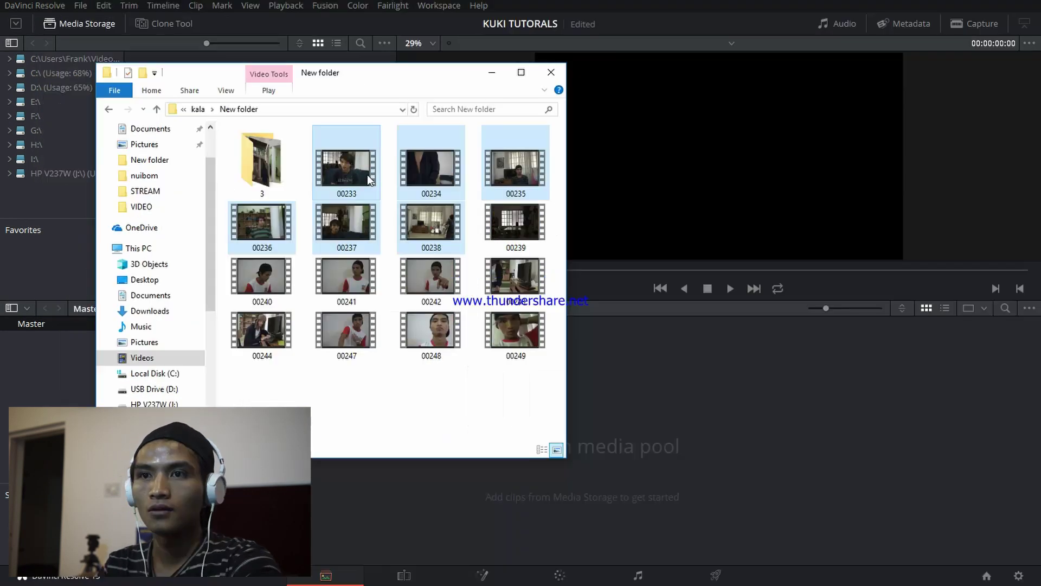
{"action": "left_click_drag", "start_coordinate": [348, 167], "coordinate": [835, 419]}
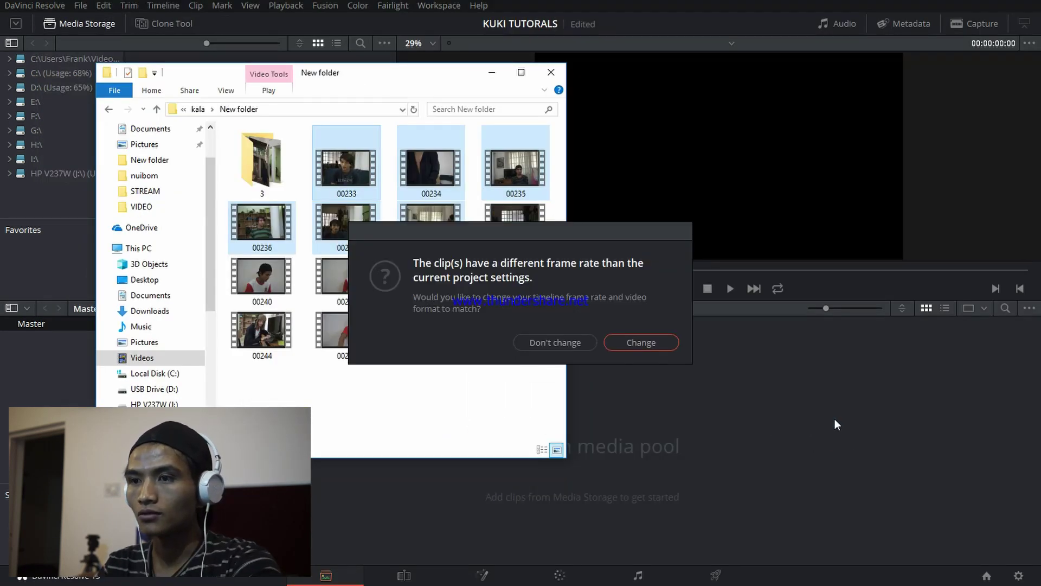
{"action": "left_click", "coordinate": [637, 342]}
{"action": "left_click", "coordinate": [744, 399]}
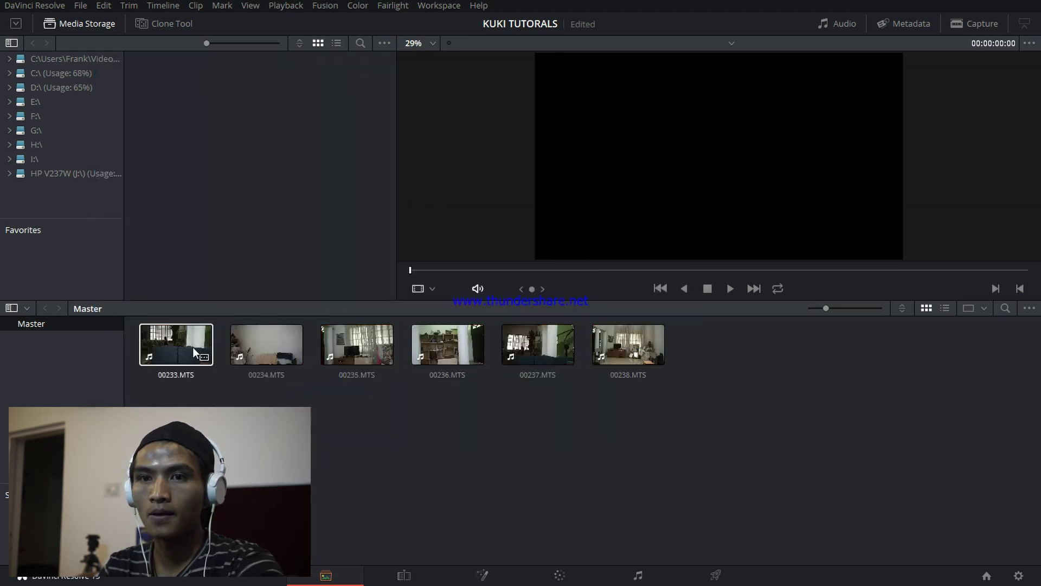
Load clip 00233.MTS into the source viewer on the Edit page
{"action": "left_click", "coordinate": [173, 346]}
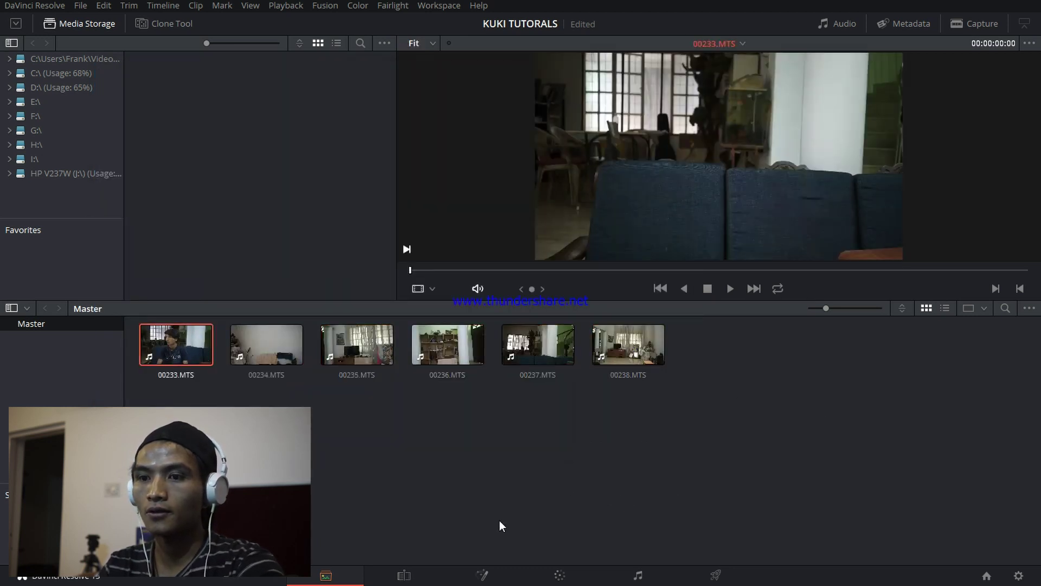
{"action": "left_click", "coordinate": [402, 576]}
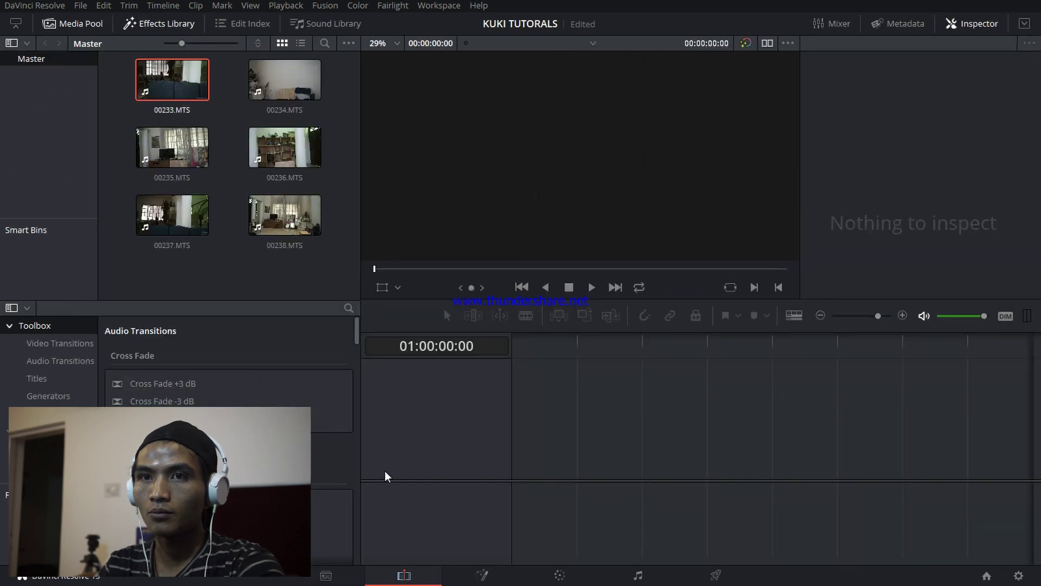
{"action": "double_click", "coordinate": [166, 74]}
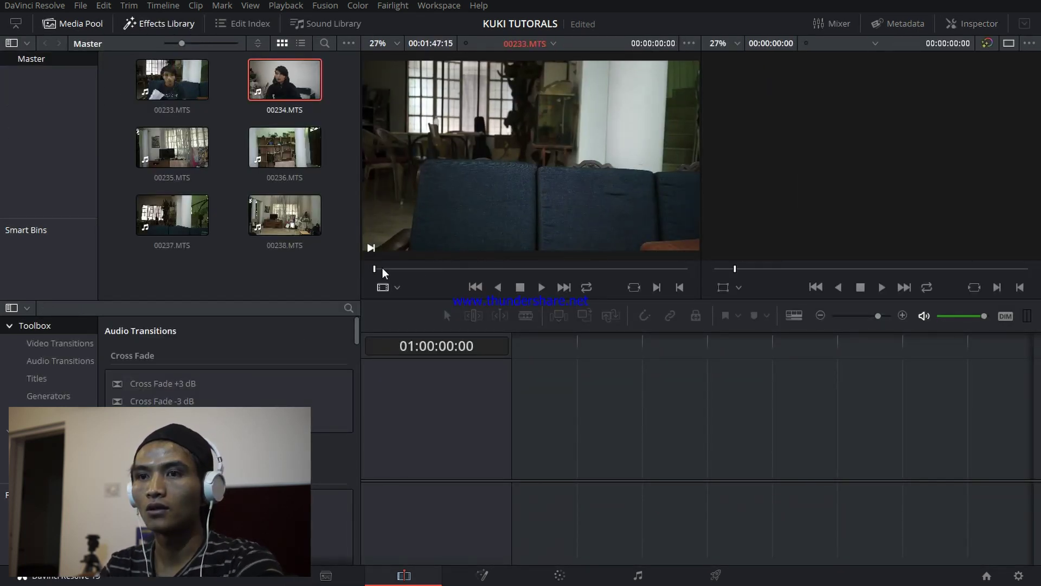
Play and scrub the opening seconds of clip 00233.MTS in the source viewer to find where the action starts
{"action": "mouse_move", "coordinate": [377, 269]}
{"action": "left_mouse_down"}
{"action": "mouse_move", "coordinate": [422, 269]}
{"action": "mouse_move", "coordinate": [396, 269]}
{"action": "left_mouse_up"}
{"action": "left_click", "coordinate": [379, 269]}
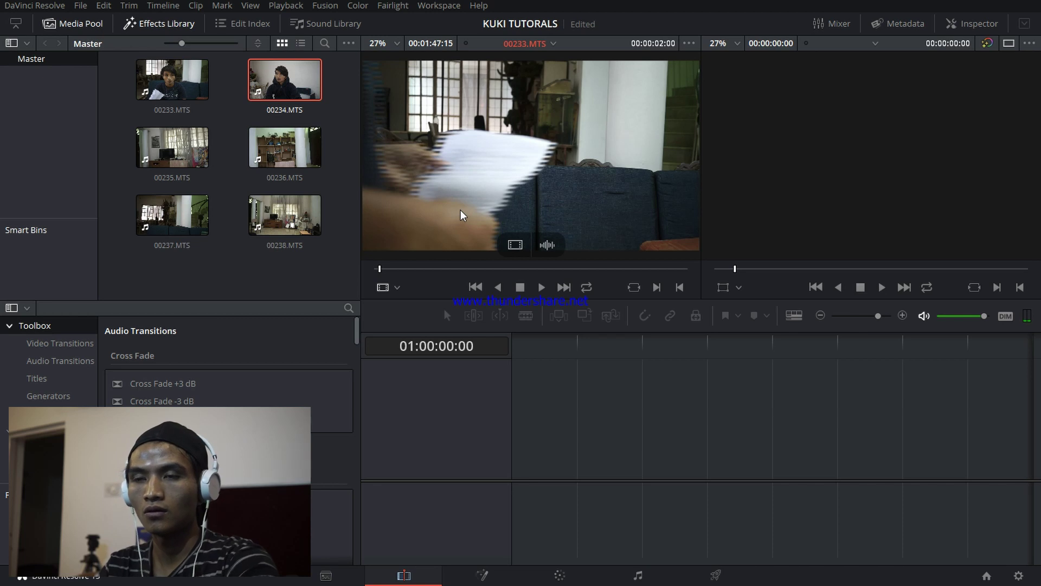
{"action": "key", "text": "space"}
{"action": "key", "text": "space"}
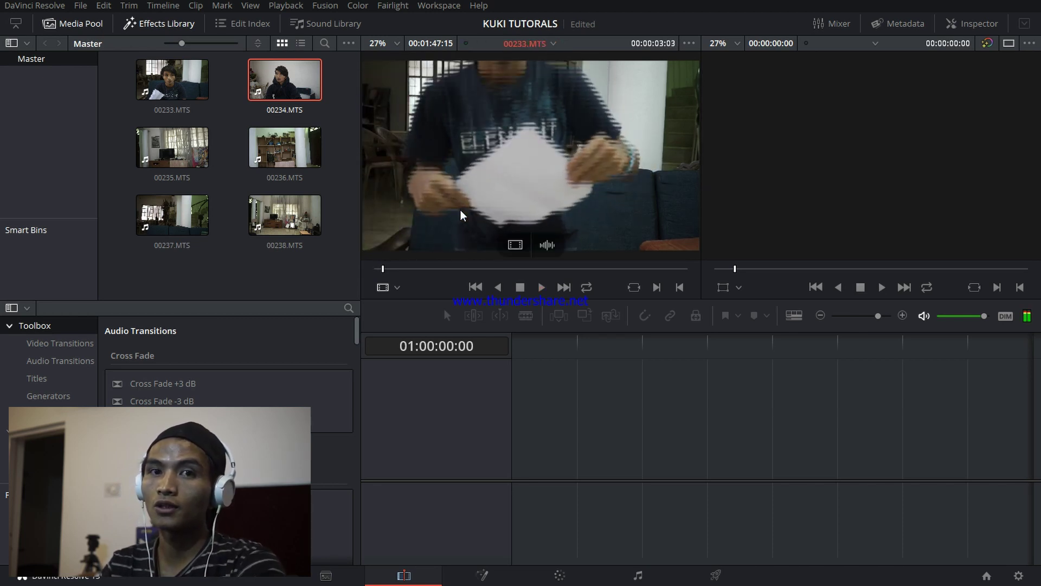
{"action": "key", "text": "space"}
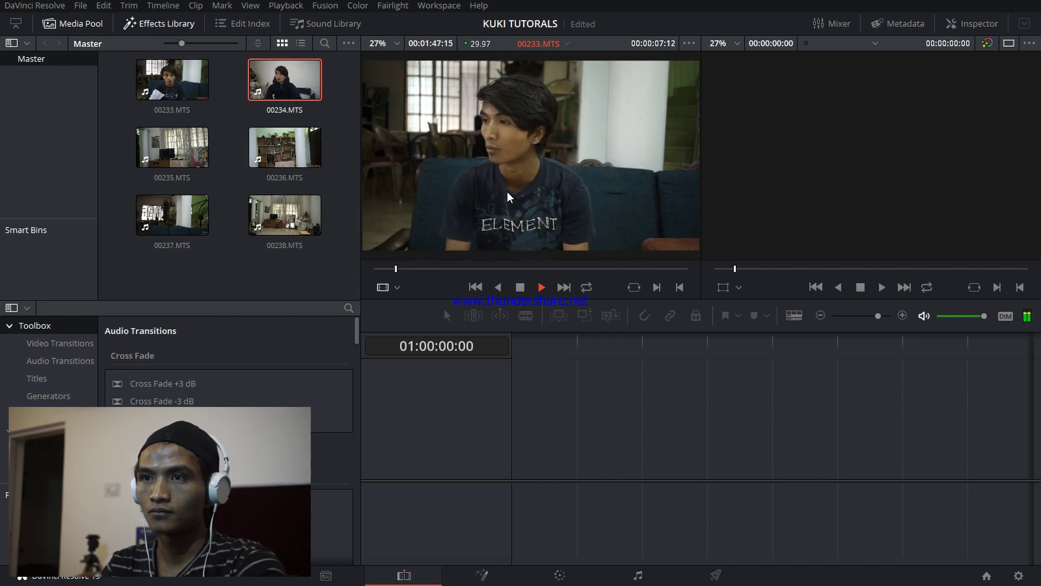
{"action": "key", "text": "space"}
{"action": "left_click_drag", "start_coordinate": [401, 266], "coordinate": [387, 270]}
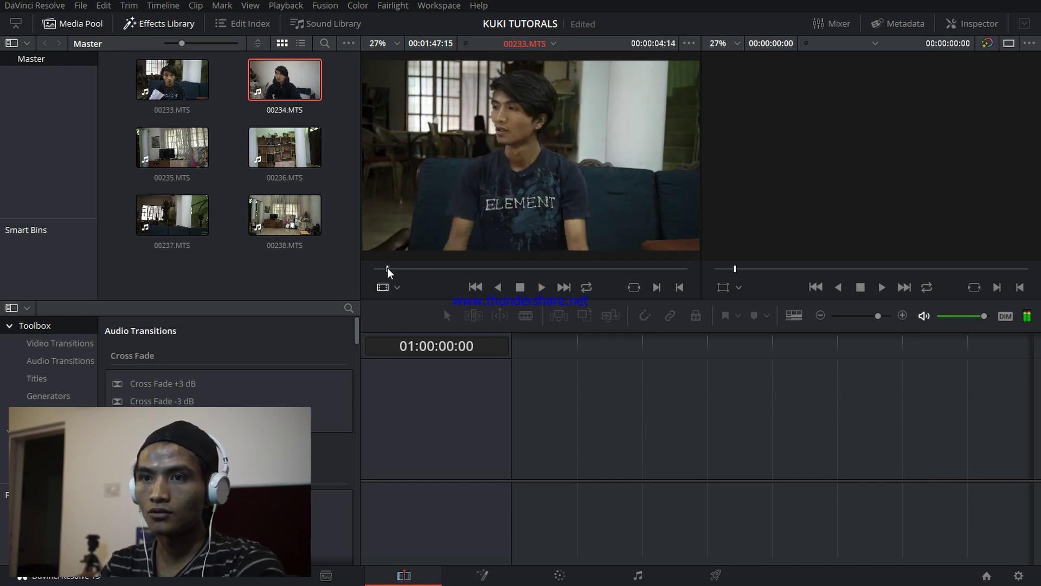
{"action": "left_click_drag", "start_coordinate": [519, 175], "coordinate": [515, 491]}
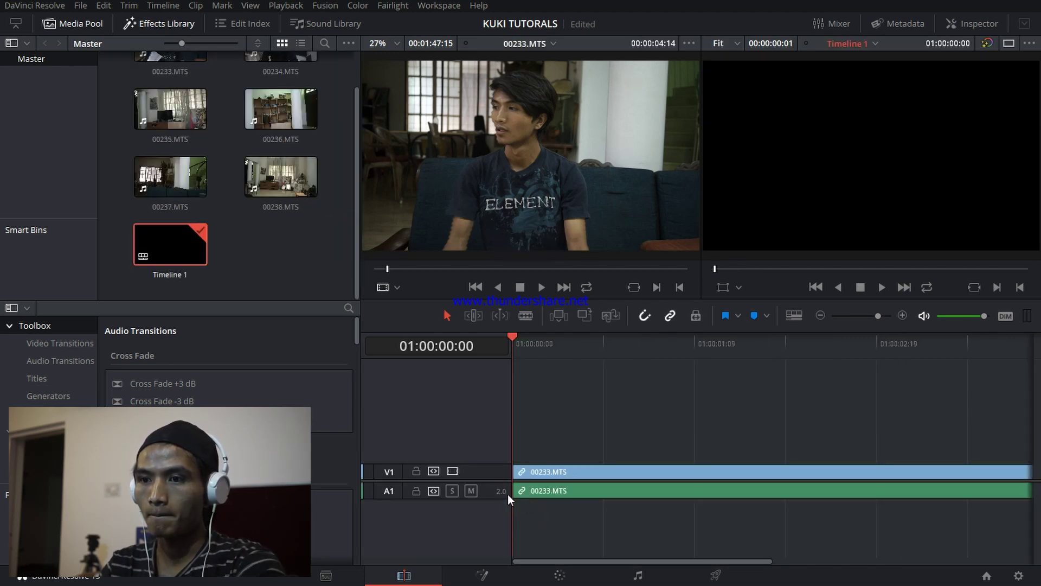
{"action": "key", "text": "ctrl+z"}
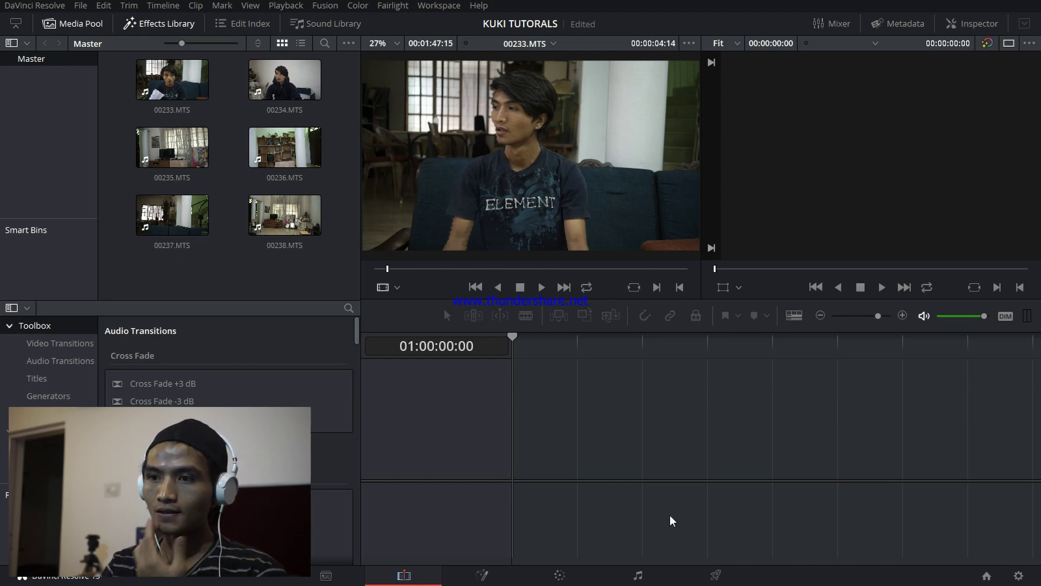
{"action": "left_click_drag", "start_coordinate": [537, 378], "coordinate": [1040, 544]}
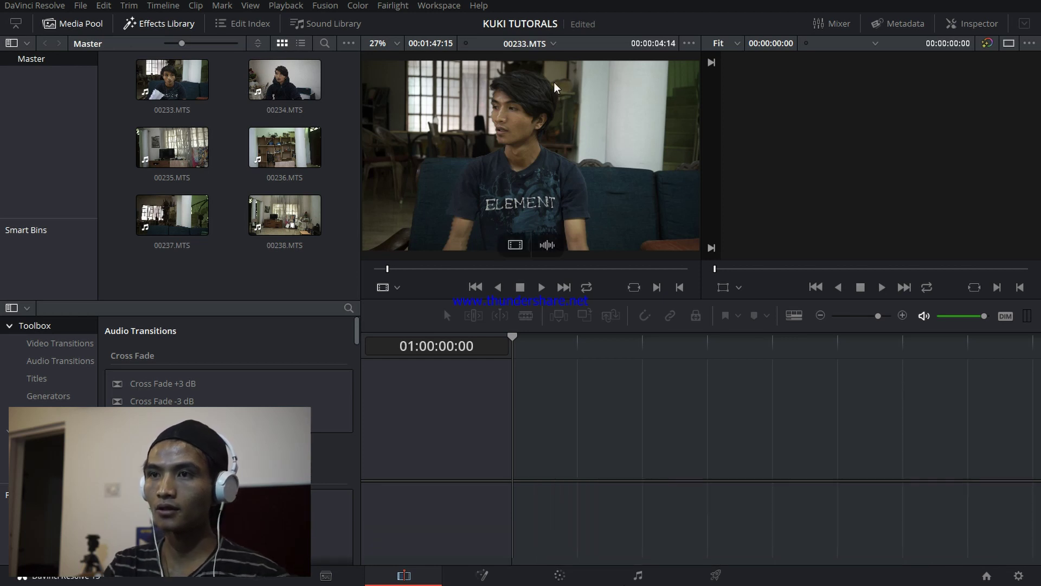
{"action": "left_click", "coordinate": [479, 92]}
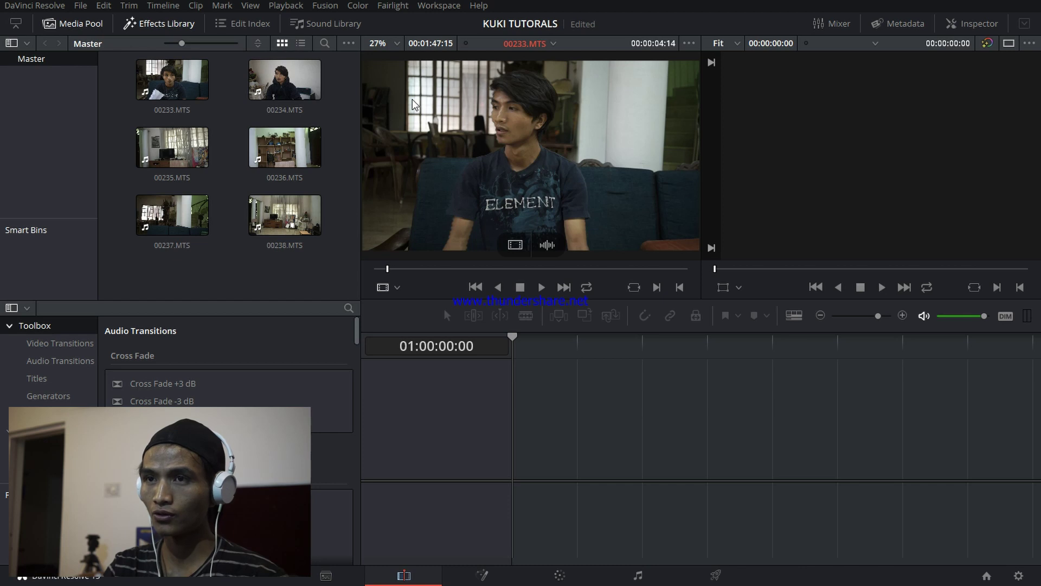
{"action": "left_click", "coordinate": [931, 126]}
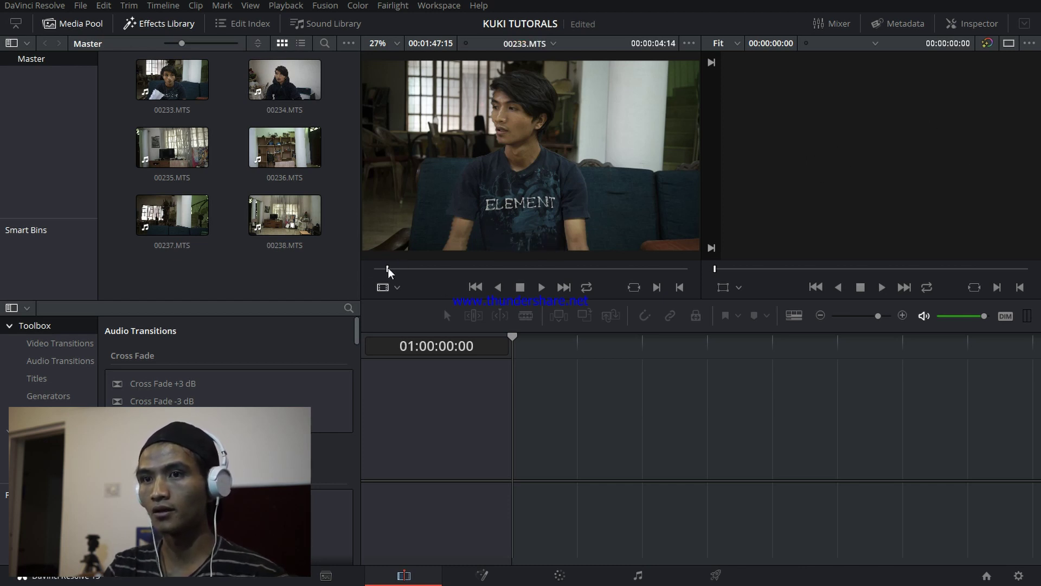
Scrub through clips 00233.MTS, 00236.MTS, 00238.MTS and 00234.MTS in the source viewer to review the footage
{"action": "left_click", "coordinate": [405, 268]}
{"action": "left_click_drag", "start_coordinate": [405, 268], "coordinate": [486, 268]}
{"action": "left_click_drag", "start_coordinate": [530, 392], "coordinate": [870, 541]}
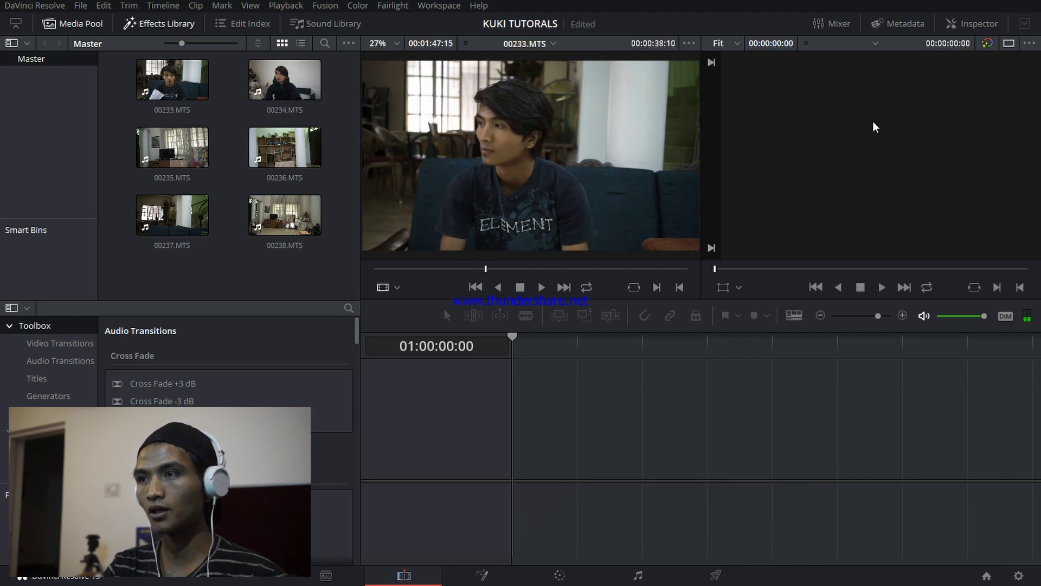
{"action": "mouse_move", "coordinate": [536, 165]}
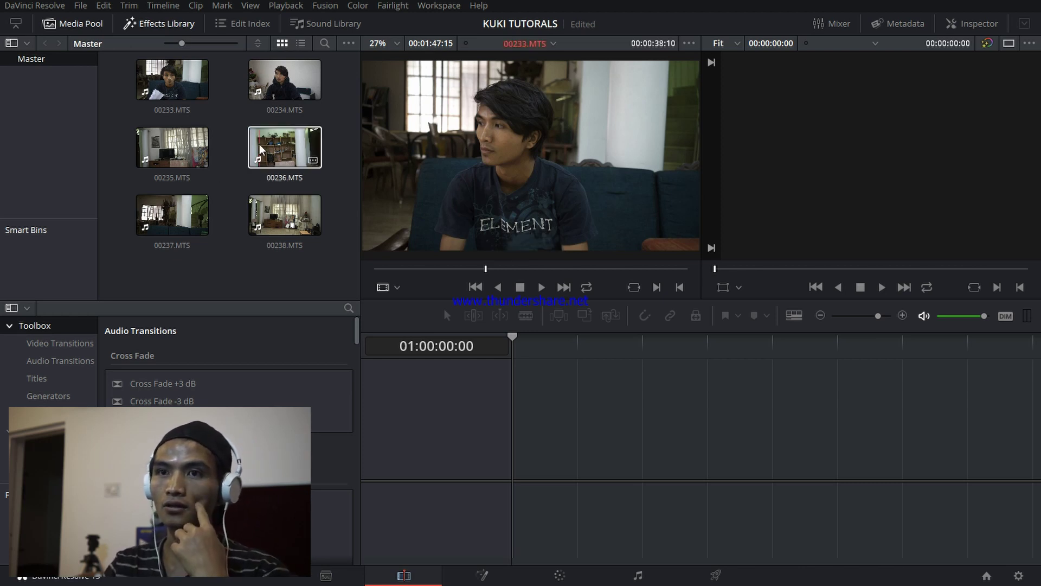
{"action": "left_click", "coordinate": [282, 148]}
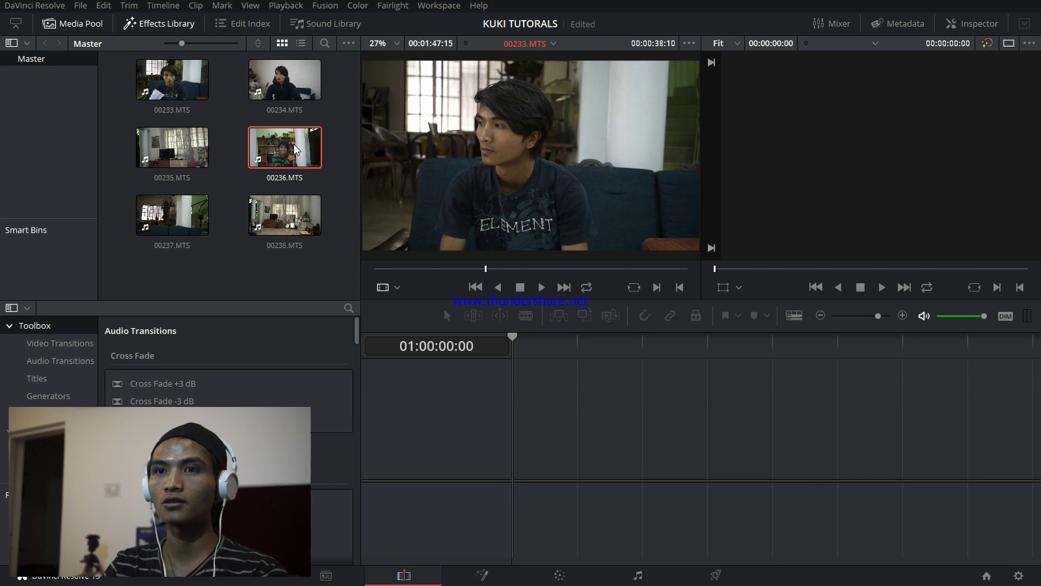
{"action": "left_click_drag", "start_coordinate": [374, 270], "coordinate": [442, 271]}
{"action": "left_click", "coordinate": [171, 215]}
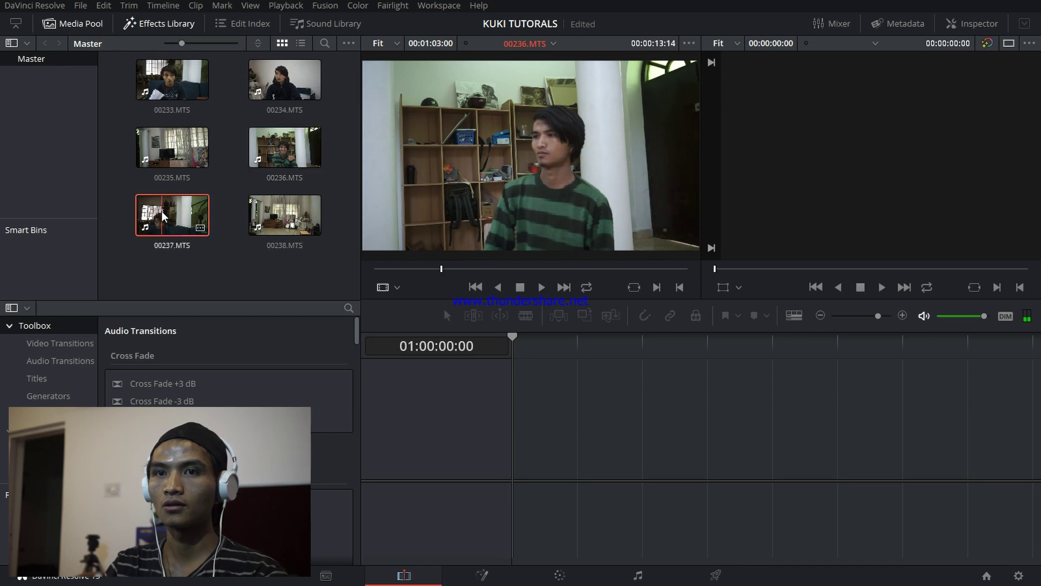
{"action": "double_click", "coordinate": [287, 215]}
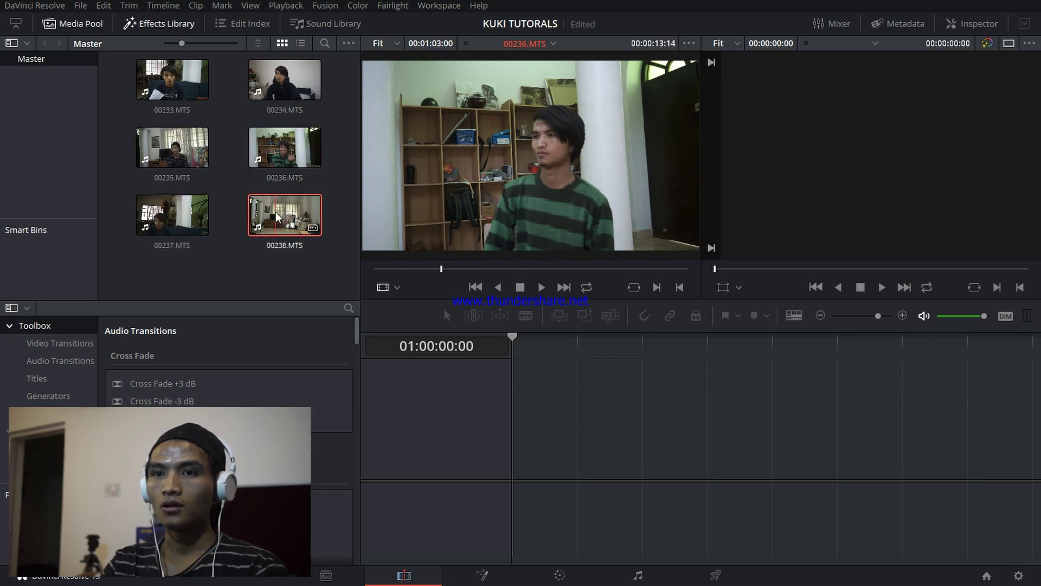
{"action": "left_click_drag", "start_coordinate": [381, 276], "coordinate": [427, 270]}
{"action": "left_click", "coordinate": [285, 80]}
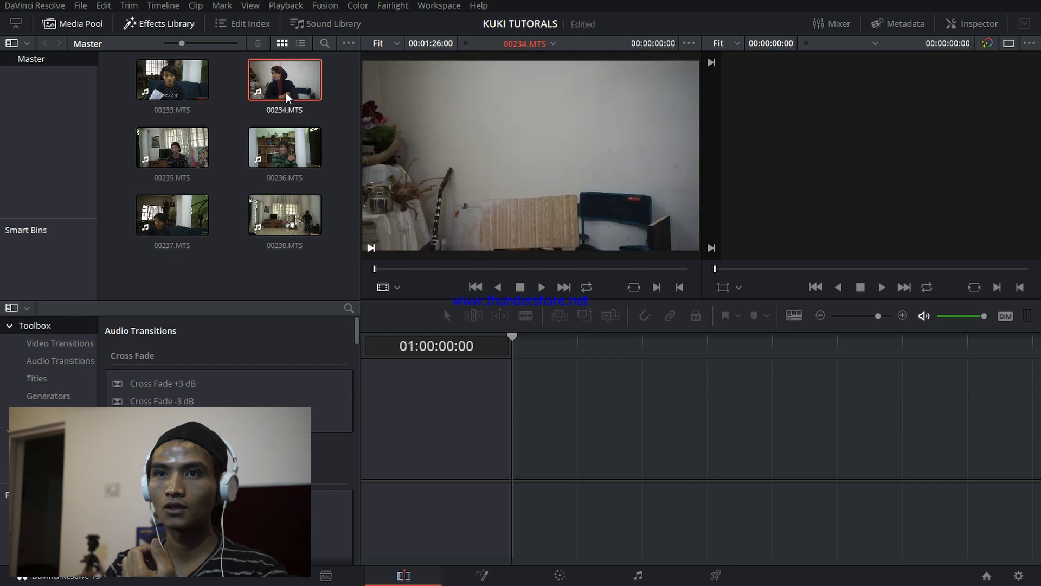
{"action": "left_click_drag", "start_coordinate": [375, 269], "coordinate": [463, 269]}
Create the timeline by placing the whole clip 00233.MTS at its start, and play the opening
{"action": "left_click", "coordinate": [171, 88]}
{"action": "left_click_drag", "start_coordinate": [171, 88], "coordinate": [519, 473]}
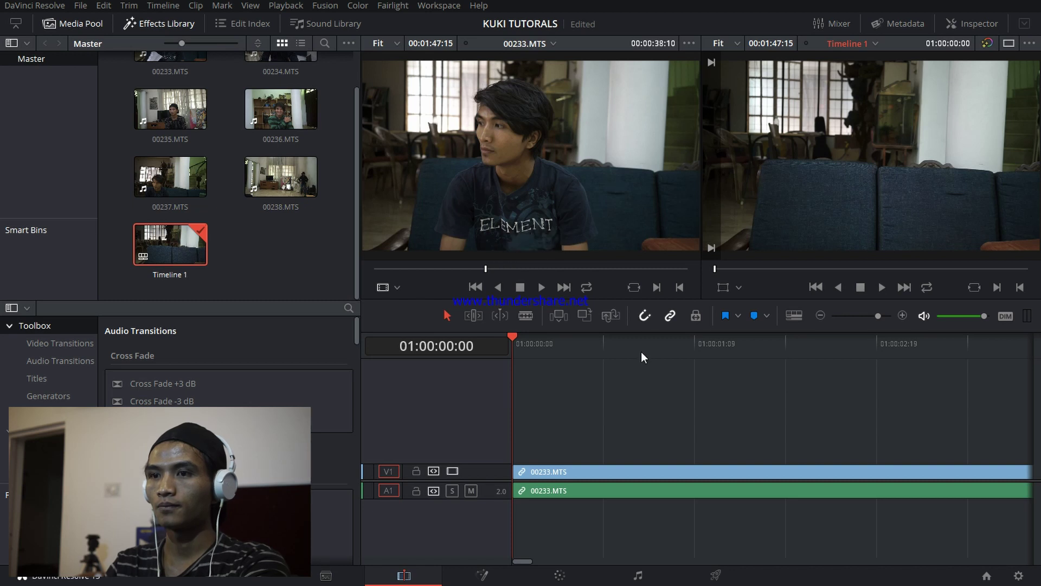
{"action": "key", "text": "space"}
{"action": "key", "text": "space"}
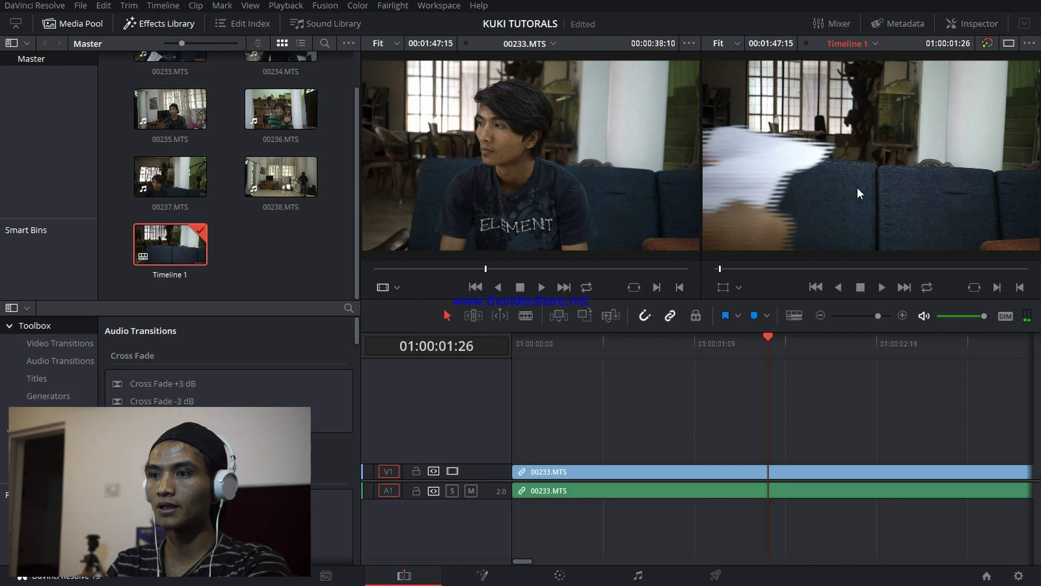
{"action": "left_click_drag", "start_coordinate": [790, 347], "coordinate": [571, 347]}
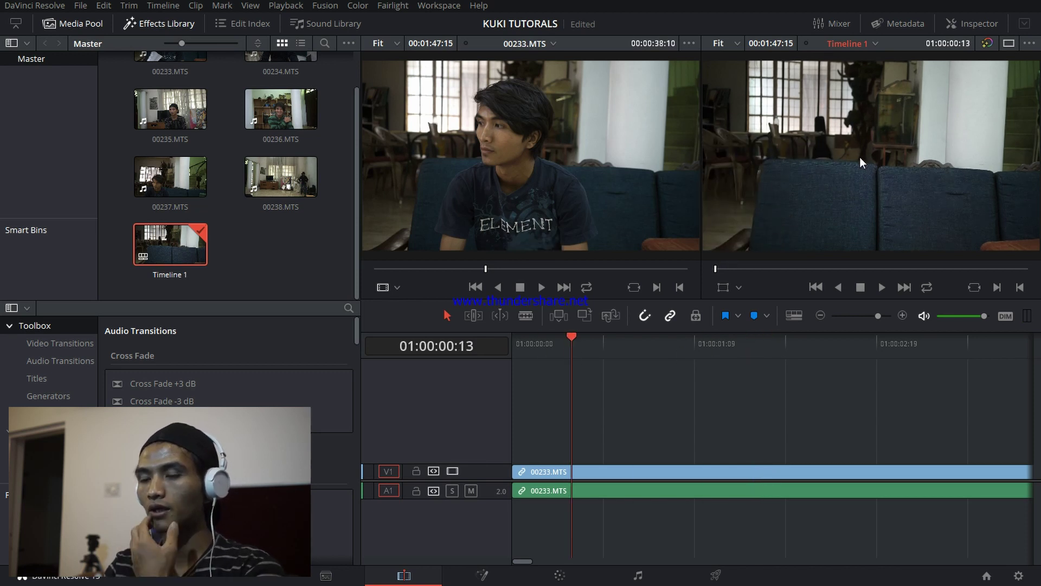
{"action": "left_click_drag", "start_coordinate": [651, 408], "coordinate": [721, 482]}
{"action": "left_click", "coordinate": [734, 435]}
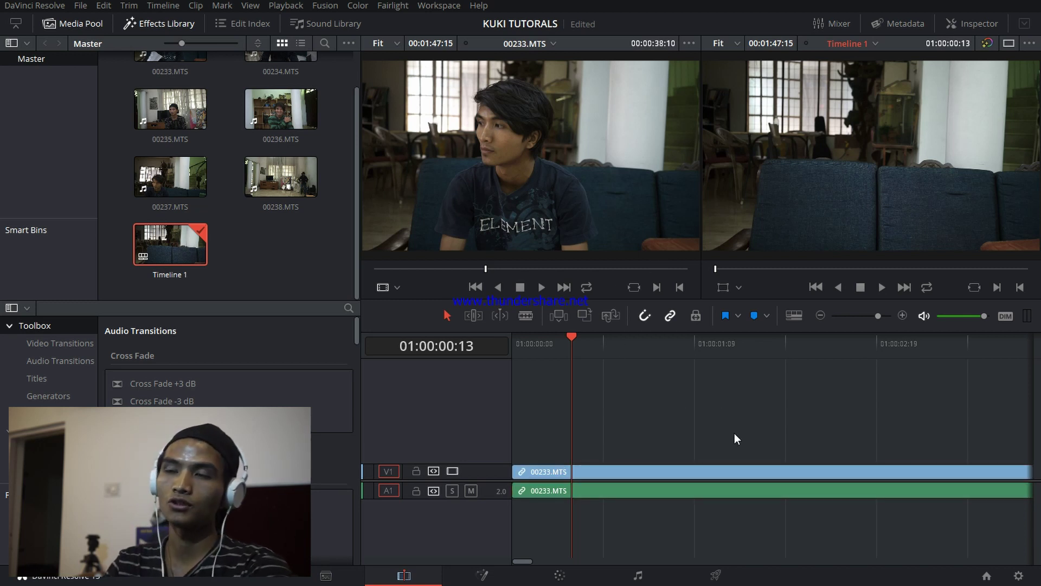
Place the shortened clip 00234.MTS as video only on track V2, starting at 01:00:07:28 above 00233.MTS, and play it
{"action": "scroll", "coordinate": [724, 360], "scroll_direction": "down", "scroll_amount": 10}
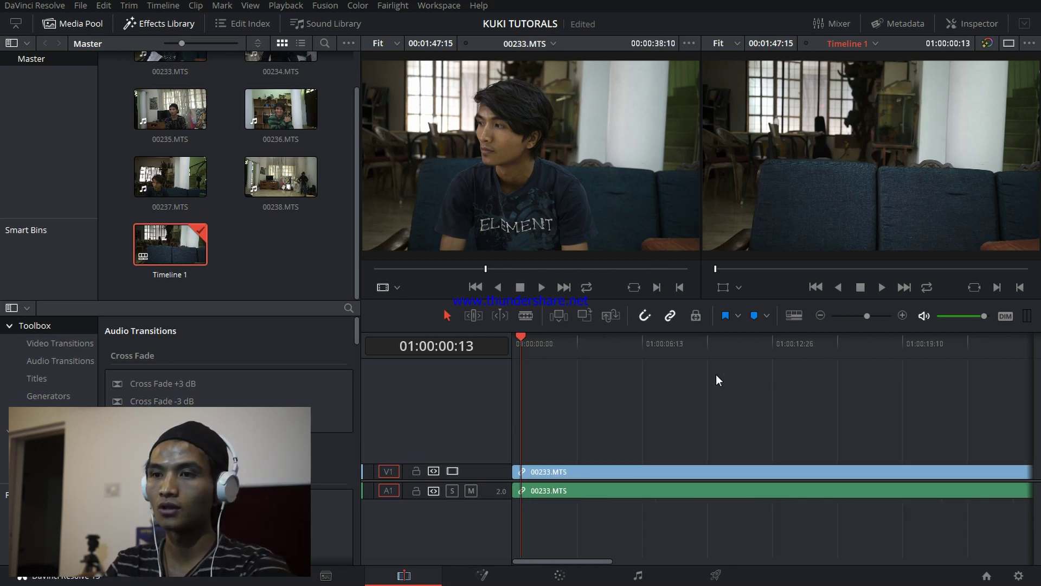
{"action": "scroll", "coordinate": [740, 393], "scroll_direction": "up", "scroll_amount": 3}
{"action": "left_click", "coordinate": [572, 350]}
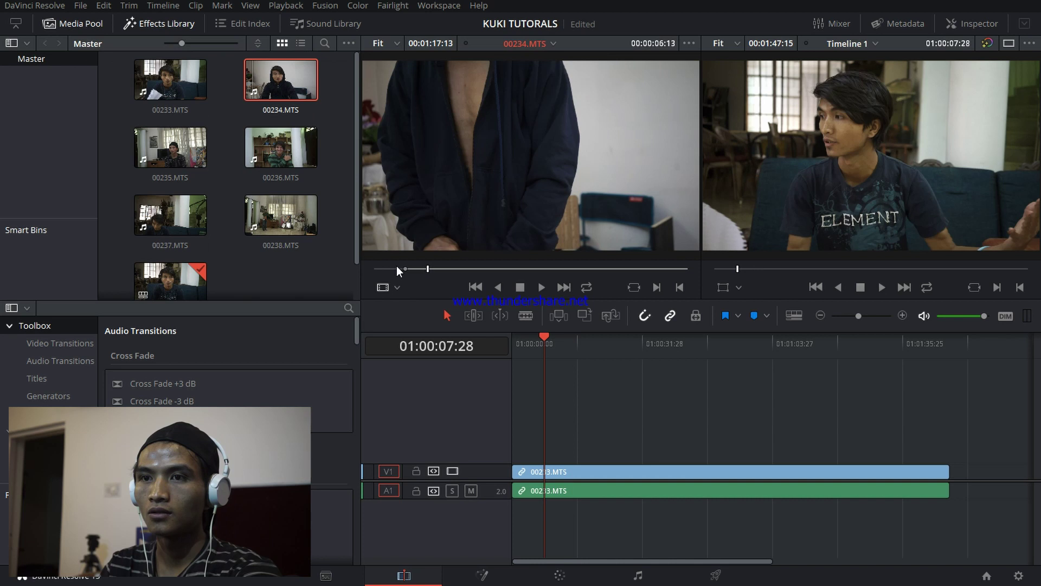
{"action": "left_click_drag", "start_coordinate": [517, 246], "coordinate": [559, 458]}
{"action": "left_click", "coordinate": [532, 340]}
{"action": "key", "text": "space"}
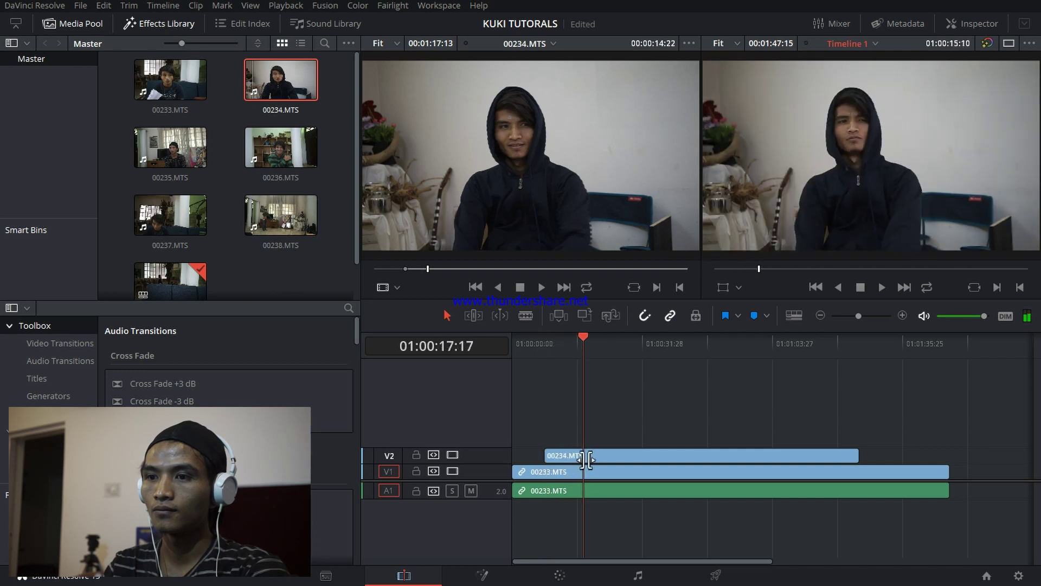
{"action": "key", "text": "space"}
Trim the beginning of the 00234.MTS clip on V2, slide it back earlier, and play it up to 01:00:10:29
{"action": "left_click_drag", "start_coordinate": [548, 455], "coordinate": [590, 454]}
{"action": "left_click", "coordinate": [552, 341]}
{"action": "left_click_drag", "start_coordinate": [550, 339], "coordinate": [533, 341]}
{"action": "left_click_drag", "start_coordinate": [594, 455], "coordinate": [574, 456]}
{"action": "left_click", "coordinate": [571, 428]}
{"action": "key", "text": "space"}
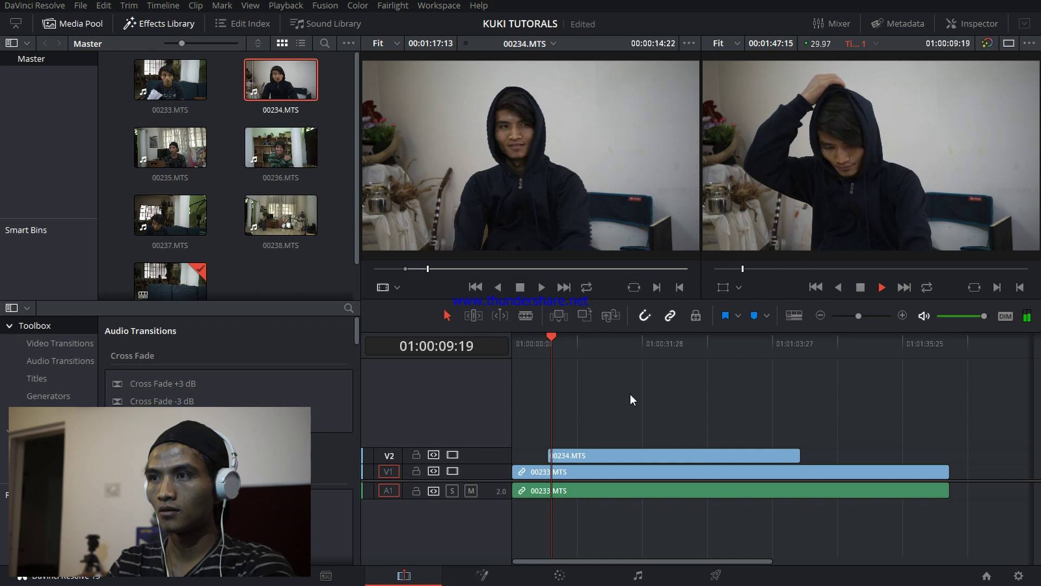
{"action": "key", "text": "space"}
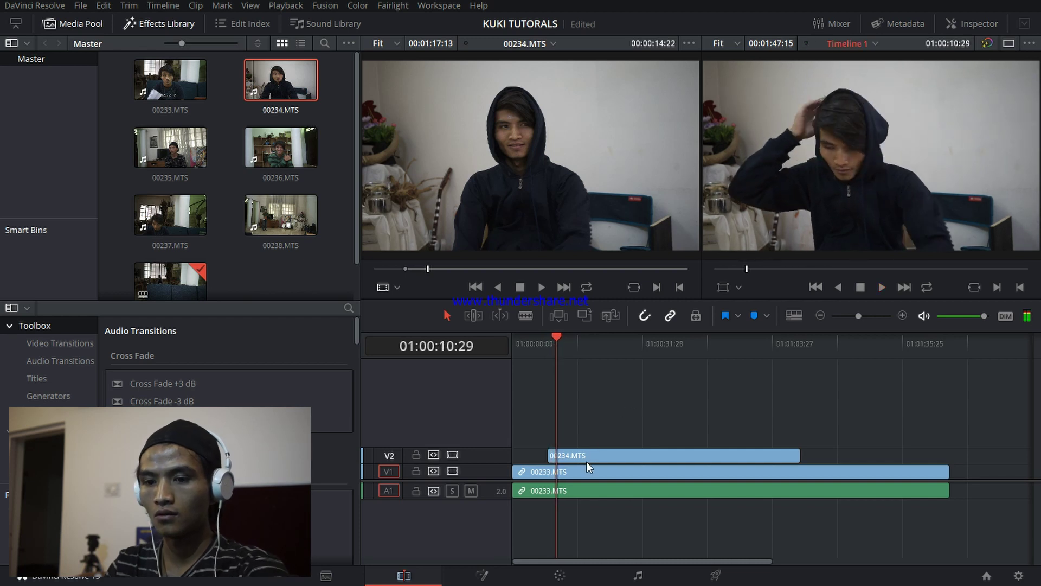
Split the 00234.MTS clip on V2 at 01:00:10:29 and move its second part well later on the track
{"action": "key", "text": "ctrl+b"}
{"action": "left_click", "coordinate": [572, 453]}
{"action": "left_click_drag", "start_coordinate": [573, 453], "coordinate": [700, 455]}
{"action": "left_click", "coordinate": [645, 405]}
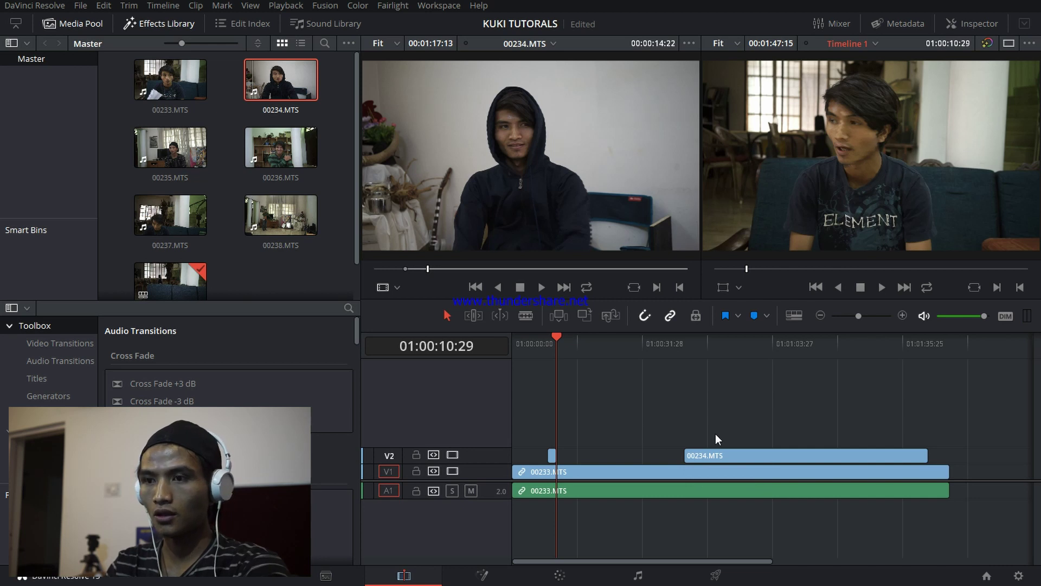
Look through the remaining media pool clips and load 00235.MTS into the source viewer
{"action": "scroll", "coordinate": [745, 428], "scroll_direction": "up", "scroll_amount": 4}
{"action": "scroll", "coordinate": [816, 435], "scroll_direction": "right", "scroll_amount": 3}
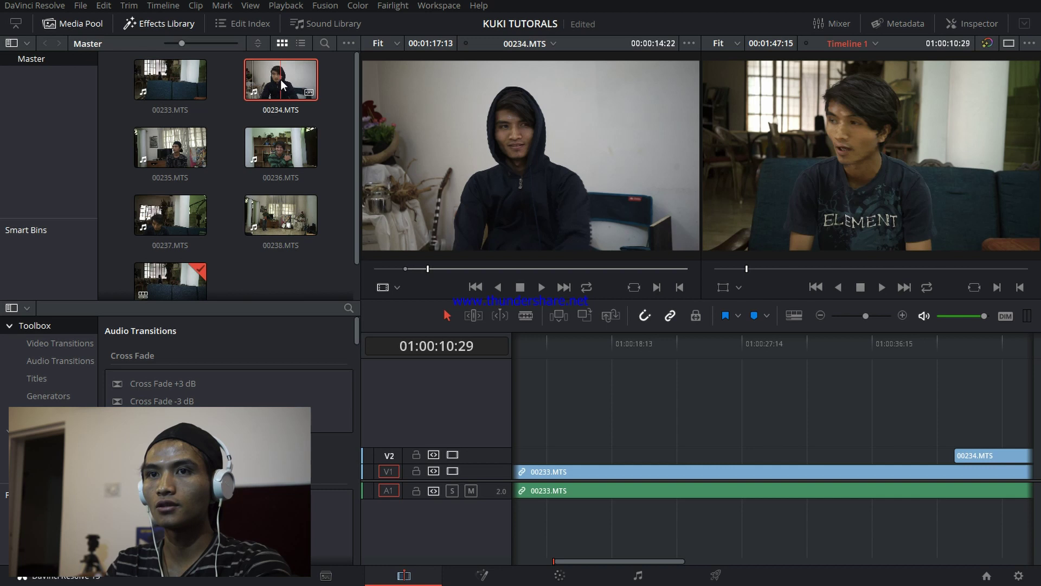
{"action": "left_click", "coordinate": [177, 146]}
{"action": "left_click", "coordinate": [307, 158]}
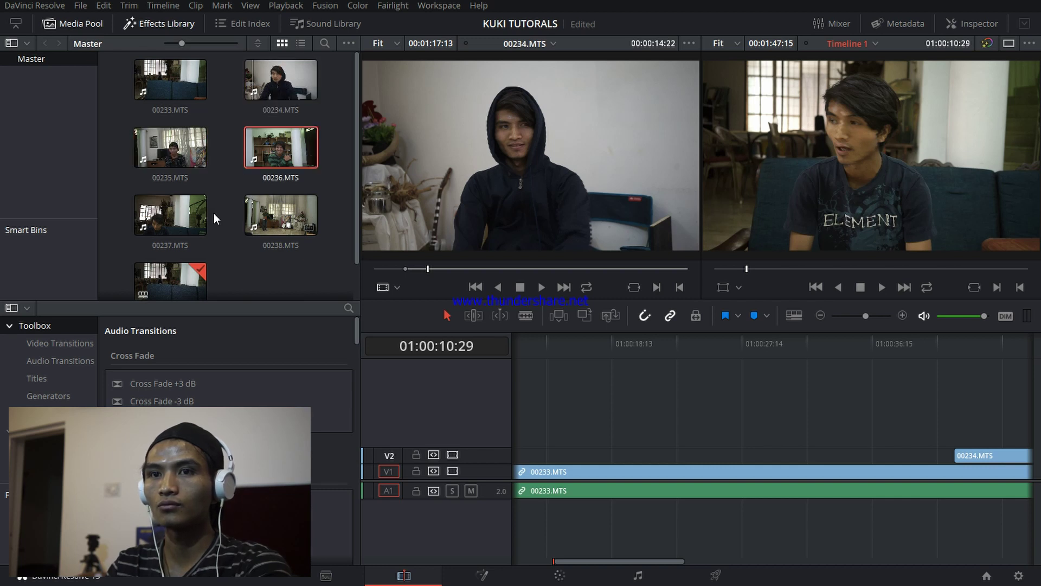
{"action": "left_click", "coordinate": [174, 222]}
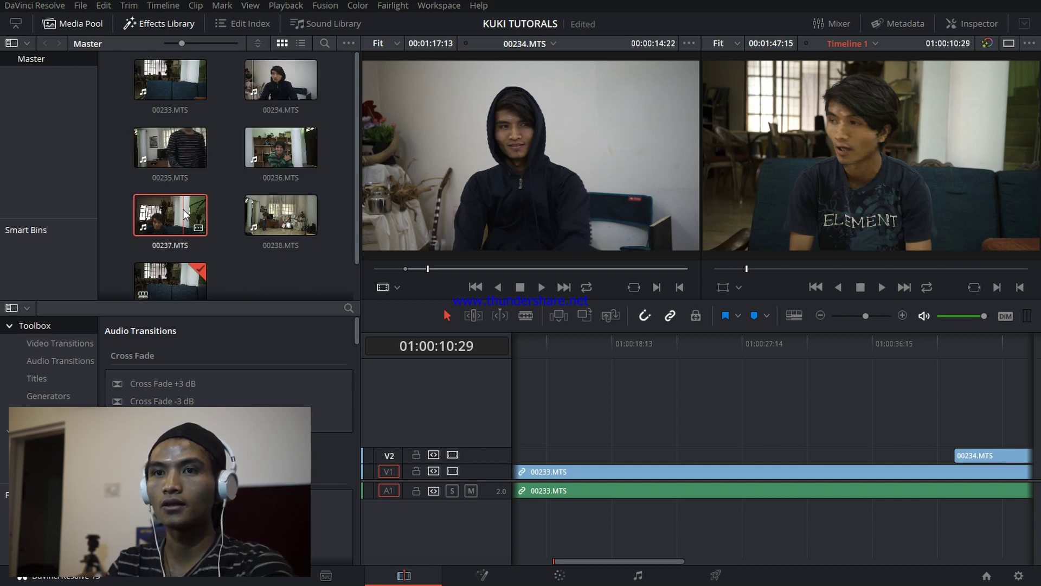
{"action": "key", "text": "Up"}
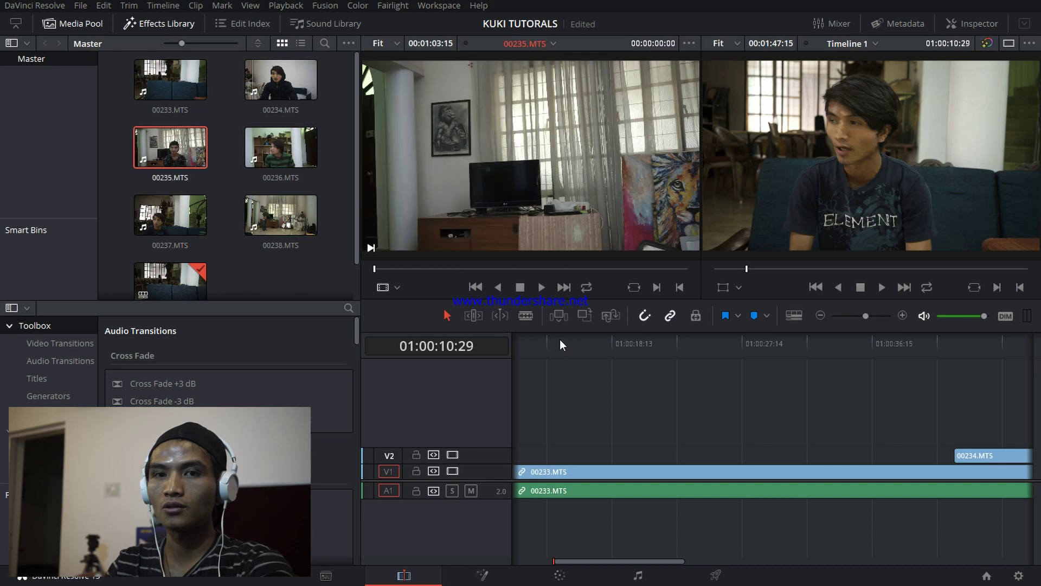
{"action": "left_click", "coordinate": [605, 367]}
{"action": "key", "text": "ctrl+z"}
Mark 00235.MTS from 00:00:08:29 to 00:00:17:11 and place it as video only on V2, shortly after the first 00234.MTS piece
{"action": "left_click_drag", "start_coordinate": [377, 270], "coordinate": [418, 270]}
{"action": "key", "text": "i"}
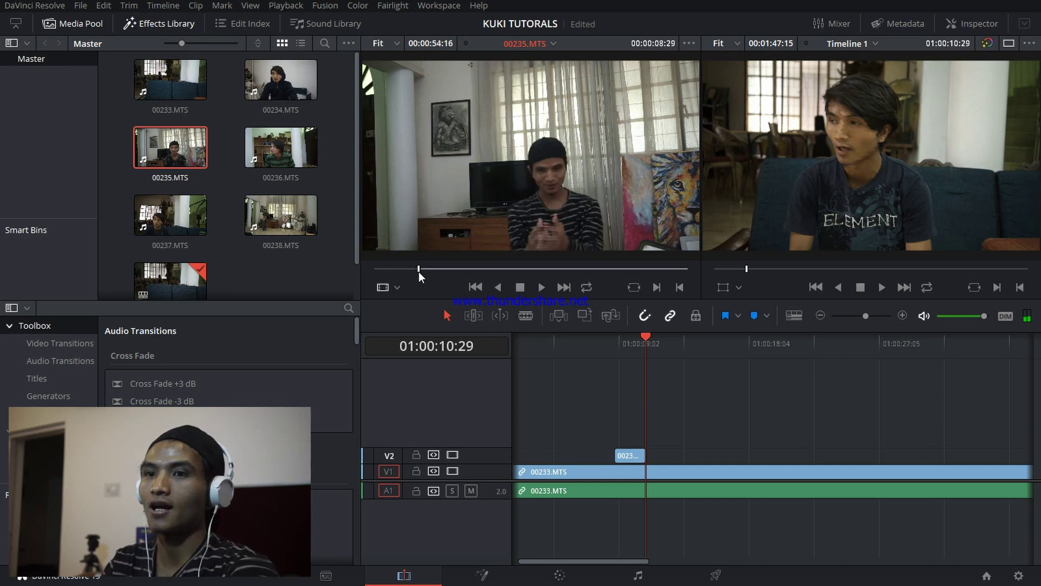
{"action": "left_click_drag", "start_coordinate": [419, 271], "coordinate": [681, 465]}
{"action": "key", "text": "o"}
Extend the start of the short 00234.MTS piece on V2 earlier and play the cut from 01:00:04:07
{"action": "key", "text": "j"}
{"action": "key", "text": "j"}
{"action": "key", "text": "j"}
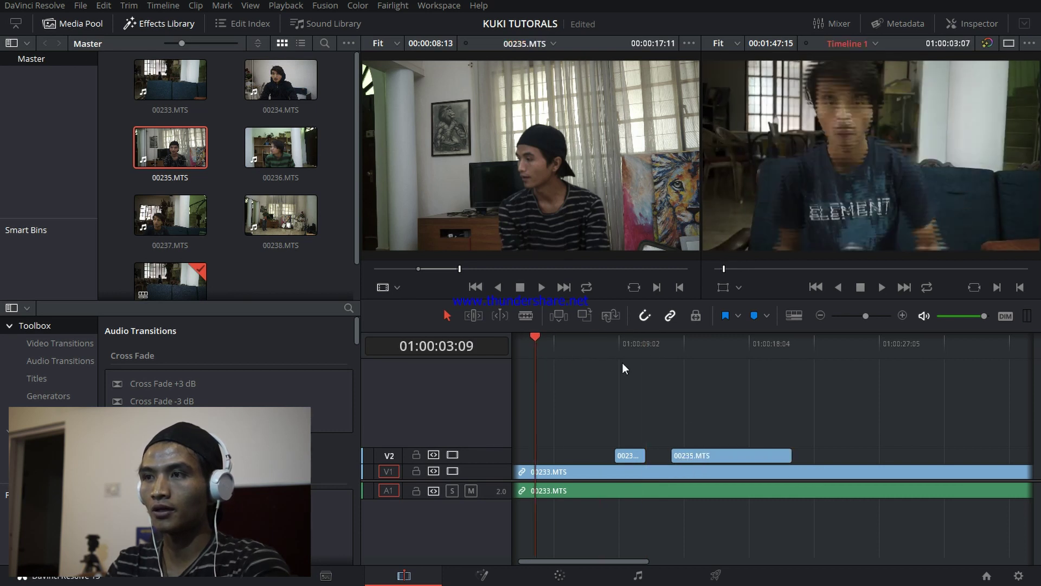
{"action": "key", "text": "l"}
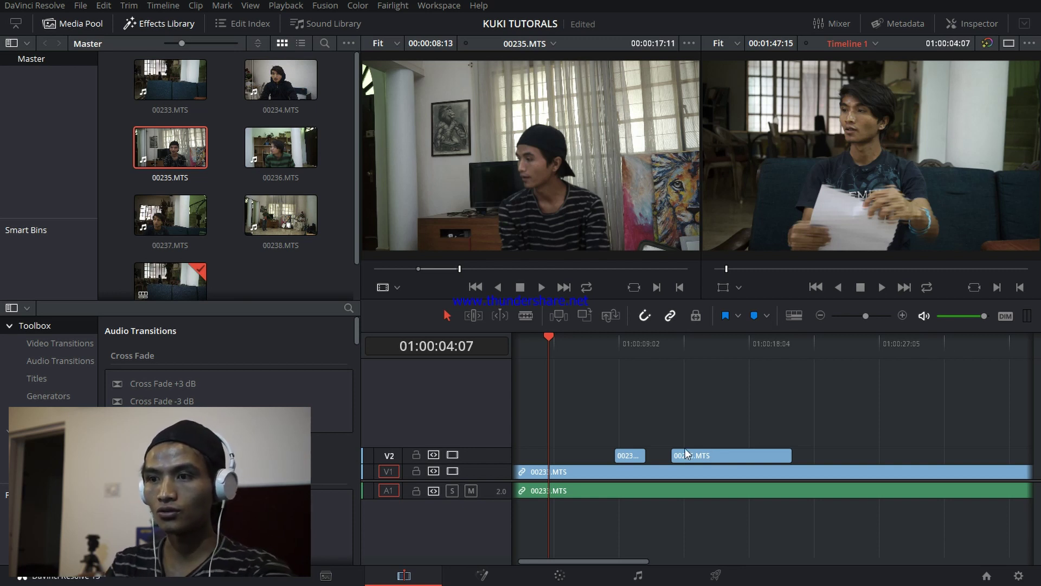
{"action": "left_click_drag", "start_coordinate": [624, 458], "coordinate": [580, 457]}
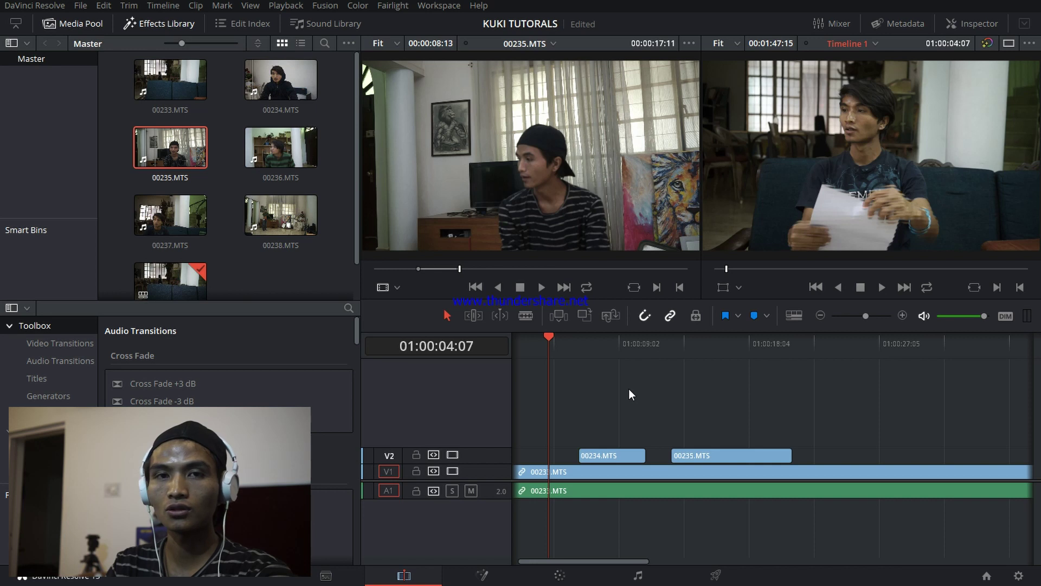
{"action": "key", "text": "space"}
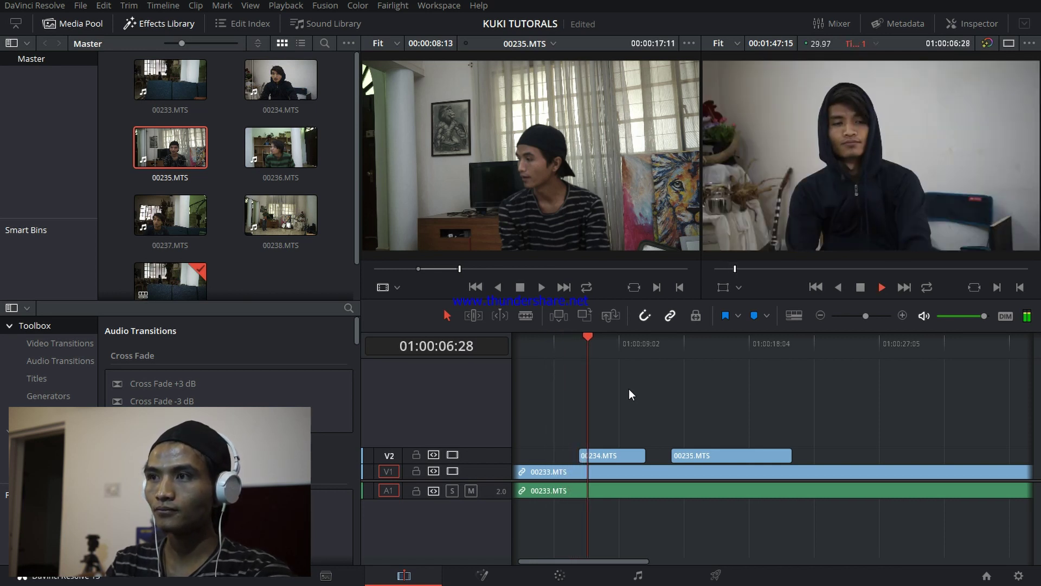
{"action": "key", "text": "space"}
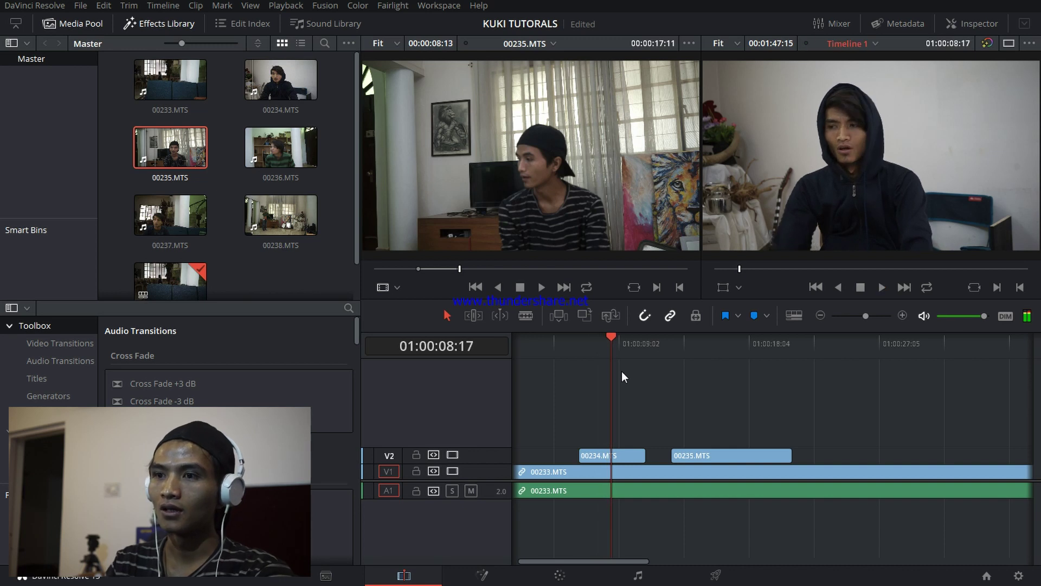
Play the cut from 01:00:03:19 and trim the end of the first 00234.MTS piece on V2 slightly earlier
{"action": "left_click_drag", "start_coordinate": [611, 346], "coordinate": [541, 350]}
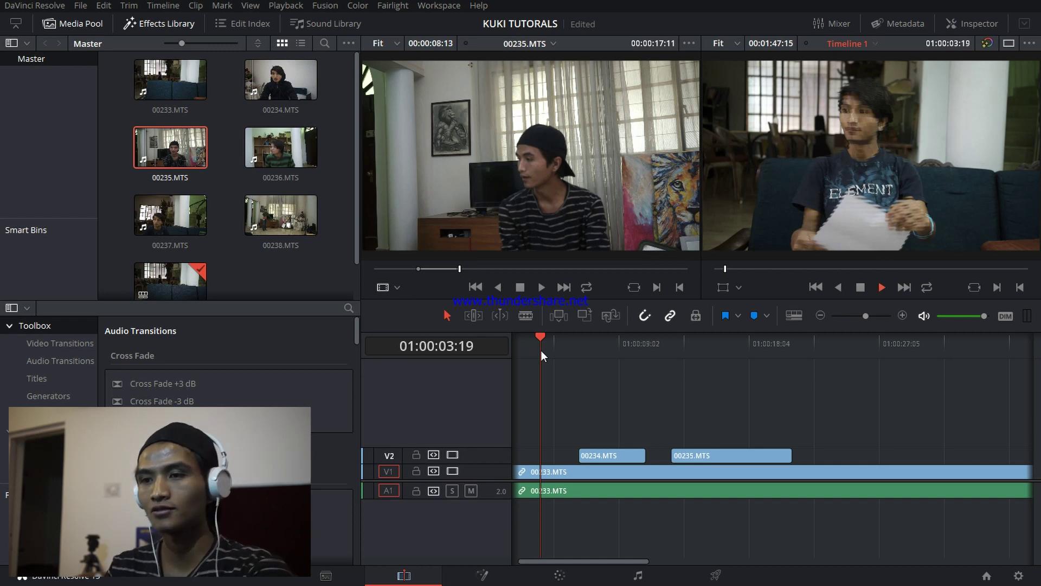
{"action": "key", "text": "space"}
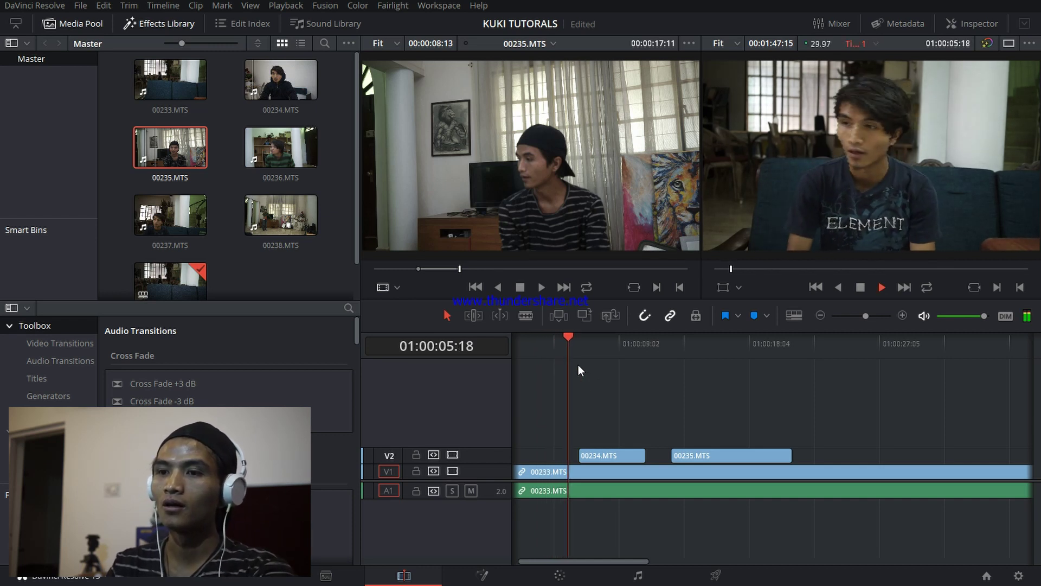
{"action": "key", "text": "space"}
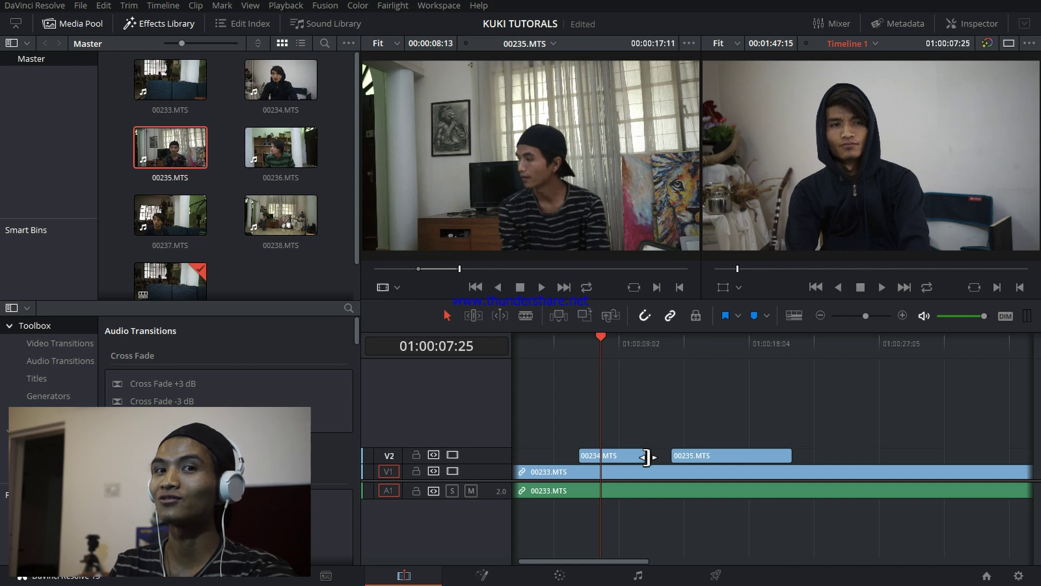
{"action": "key", "text": "space"}
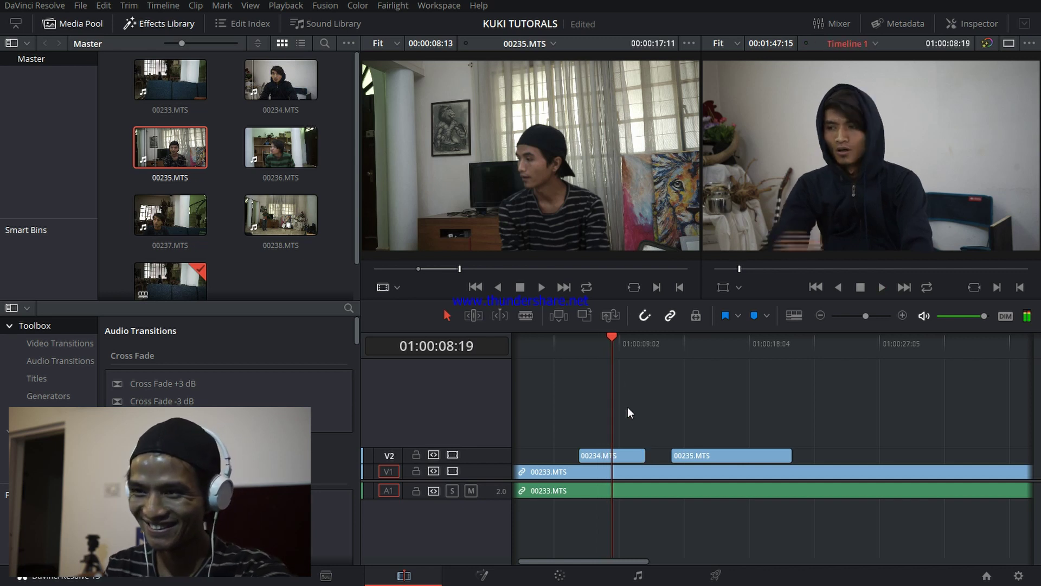
{"action": "left_click_drag", "start_coordinate": [644, 450], "coordinate": [629, 450]}
{"action": "key", "text": "space"}
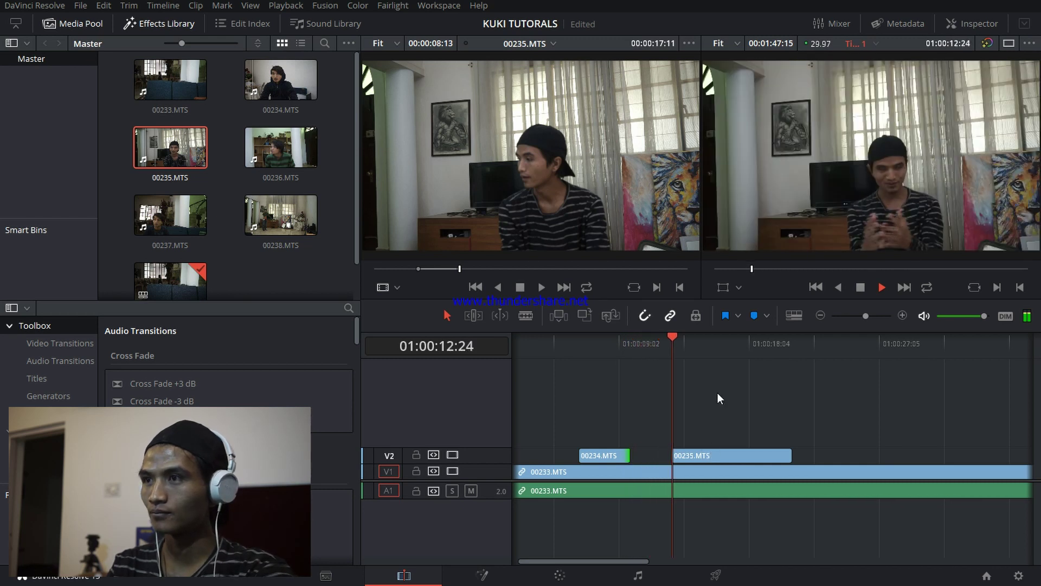
Reposition the 00235.MTS clip later on V2, trim its start to 01:00:15:08 and play it
{"action": "left_click_drag", "start_coordinate": [722, 454], "coordinate": [750, 455]}
{"action": "left_click", "coordinate": [744, 408]}
{"action": "key", "text": "space"}
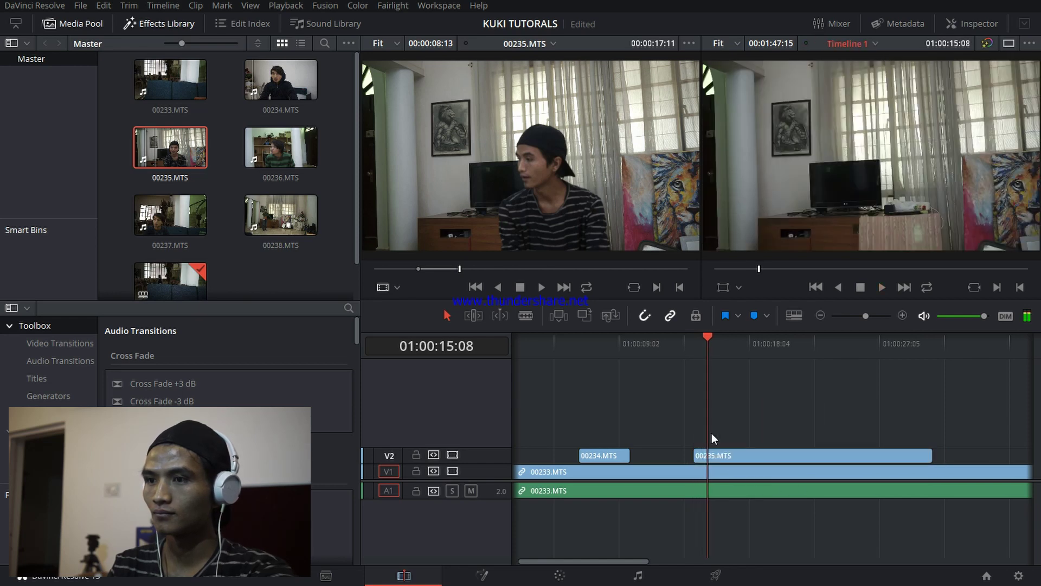
{"action": "left_click_drag", "start_coordinate": [760, 456], "coordinate": [708, 456]}
{"action": "key", "text": "space"}
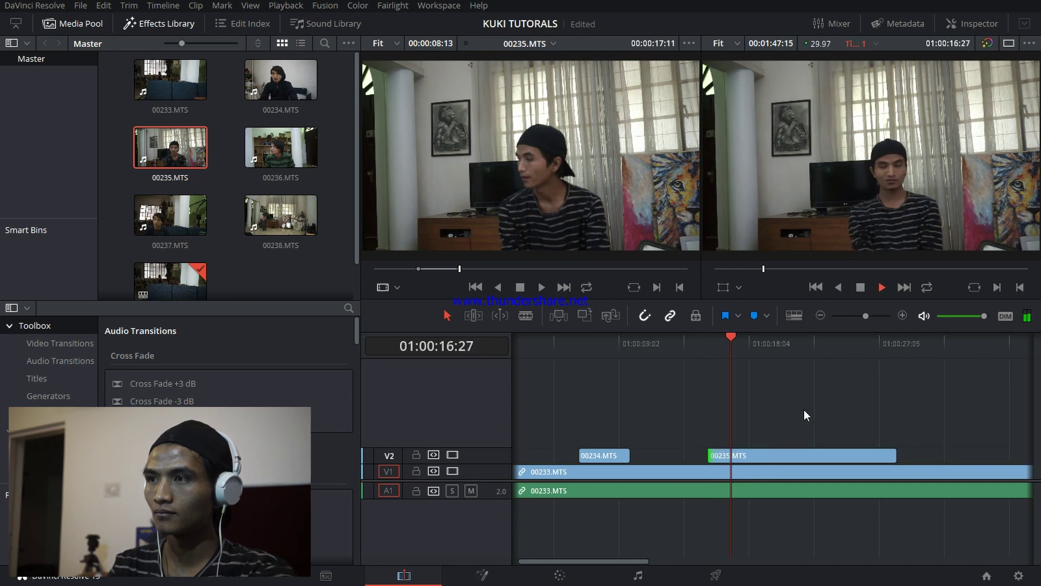
Split the 00235.MTS clip on V2 at the playhead and move its second part well later on the track
{"action": "key", "text": "space"}
{"action": "key", "text": "ctrl+b"}
{"action": "left_click_drag", "start_coordinate": [783, 456], "coordinate": [940, 460]}
Move the short first 00235.MTS piece to shortly after the 00234.MTS piece on V2 and play the cut
{"action": "left_click_drag", "start_coordinate": [631, 347], "coordinate": [648, 356]}
{"action": "left_click_drag", "start_coordinate": [720, 459], "coordinate": [666, 455]}
{"action": "left_click_drag", "start_coordinate": [648, 347], "coordinate": [563, 352]}
{"action": "key", "text": "space"}
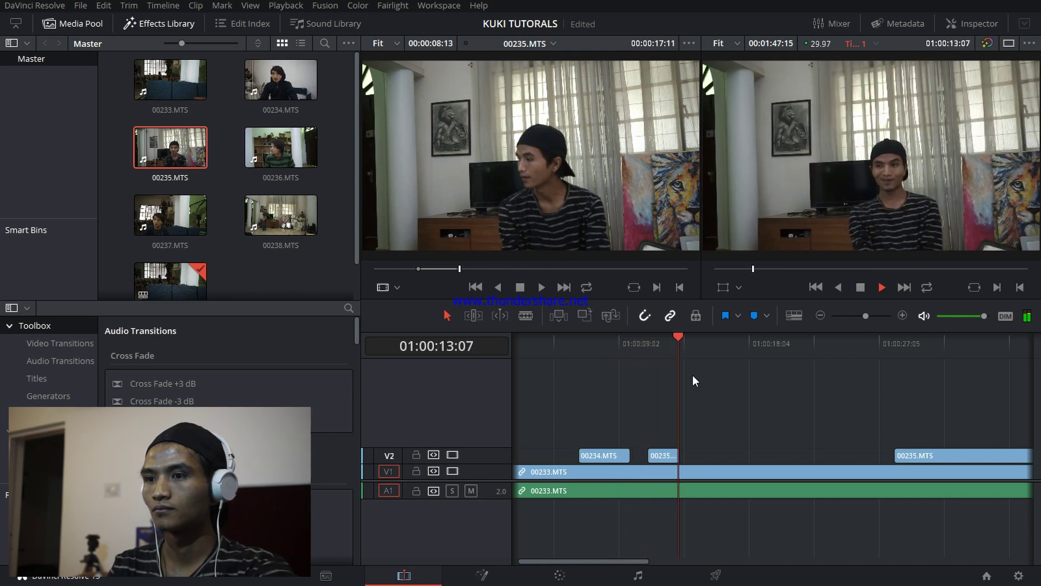
Split 00233.MTS on V1 and A1 at 01:00:14:29 and delete all timeline clips after the cut
{"action": "key", "text": "space"}
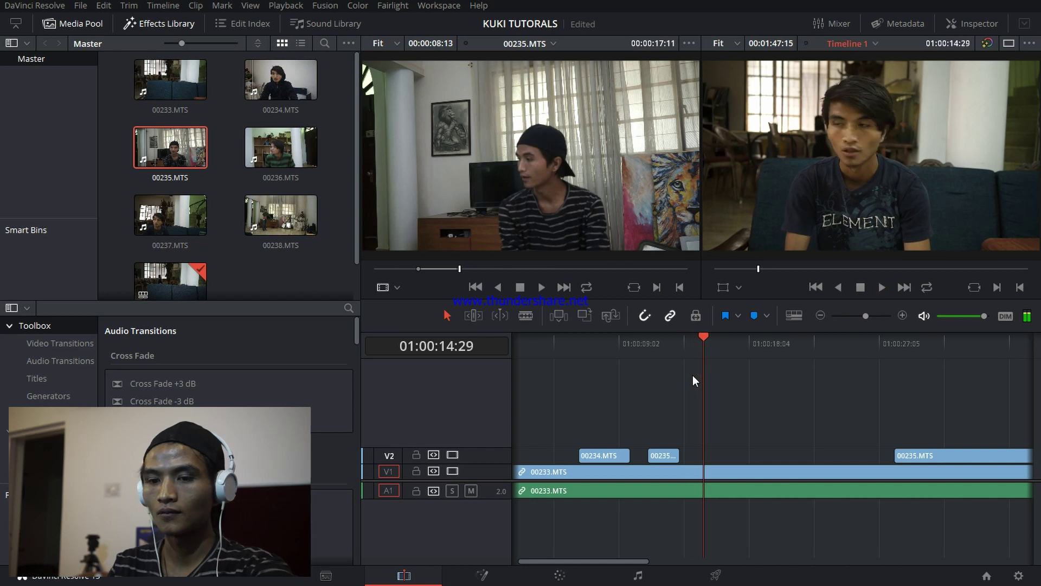
{"action": "key", "text": "b"}
{"action": "left_click", "coordinate": [708, 472]}
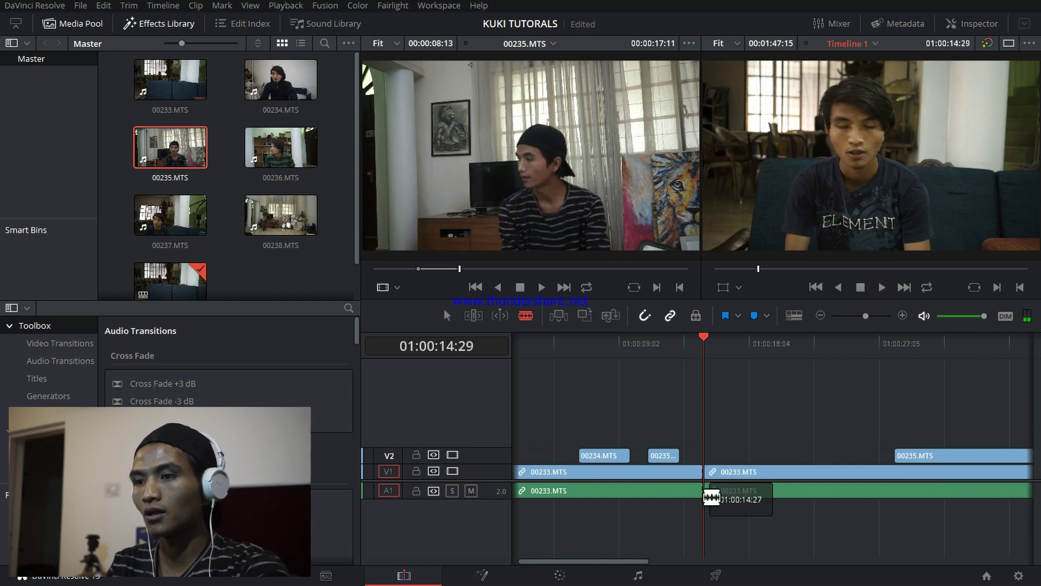
{"action": "key", "text": "a"}
{"action": "left_click_drag", "start_coordinate": [733, 401], "coordinate": [950, 561]}
{"action": "key", "text": "Delete"}
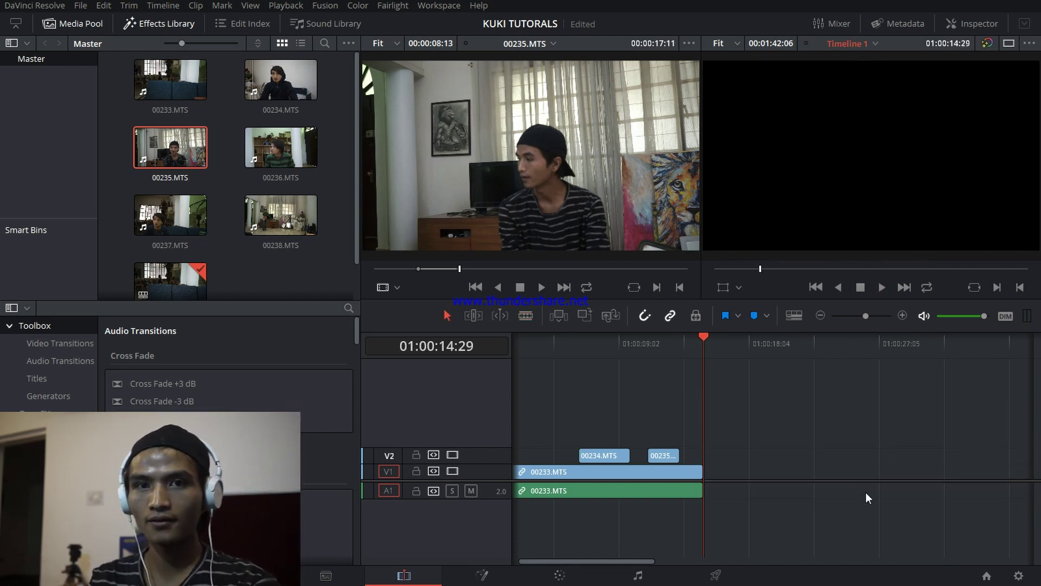
Place the playhead on the 00234.MTS piece at 01:00:06:10 and examine its nodes on the Fusion page
{"action": "scroll", "coordinate": [543, 373], "scroll_direction": "down", "scroll_amount": 3}
{"action": "left_click", "coordinate": [542, 373]}
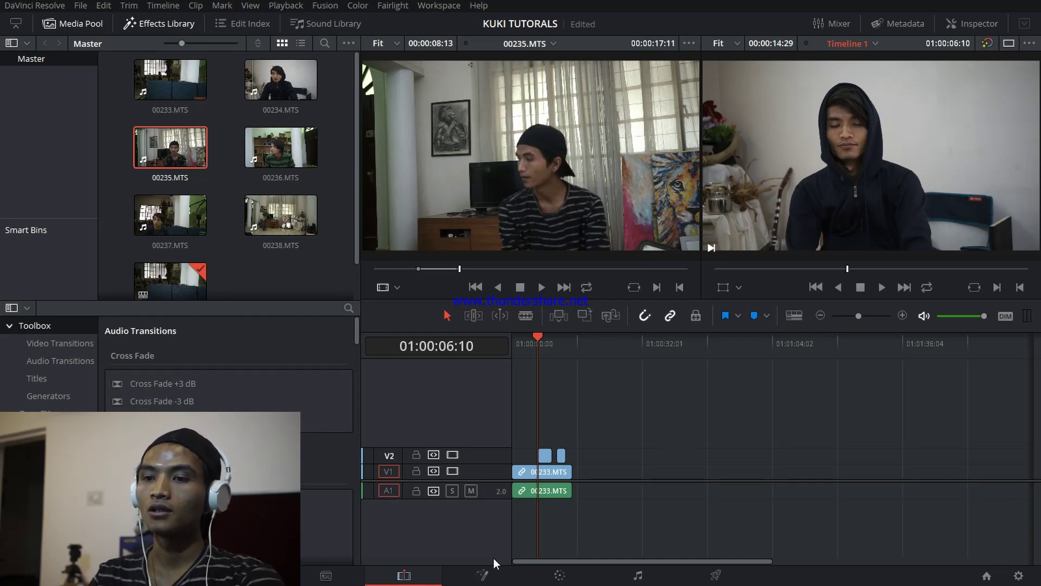
{"action": "left_click", "coordinate": [483, 576]}
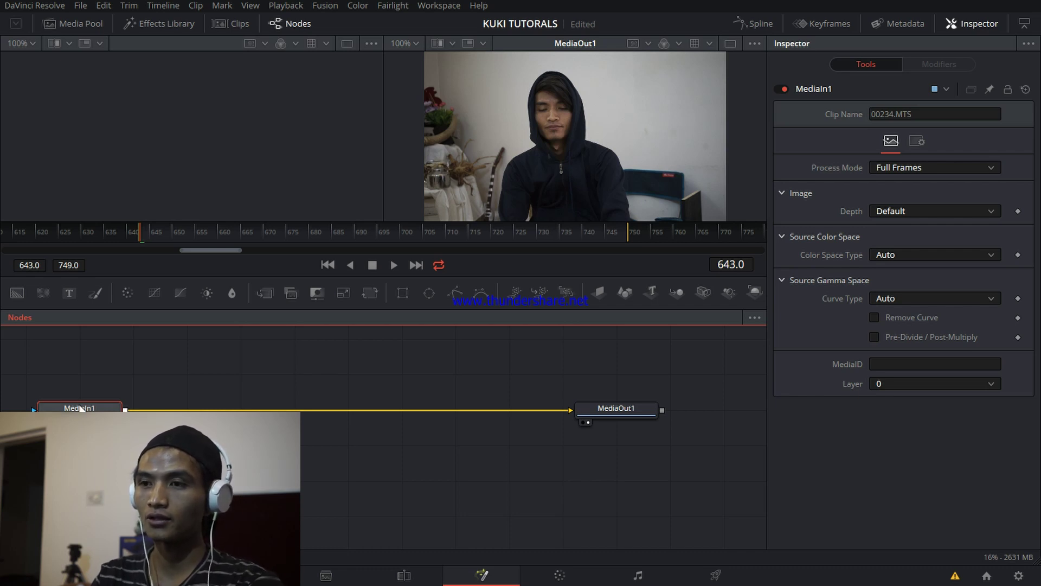
{"action": "key", "text": "ctrl+a"}
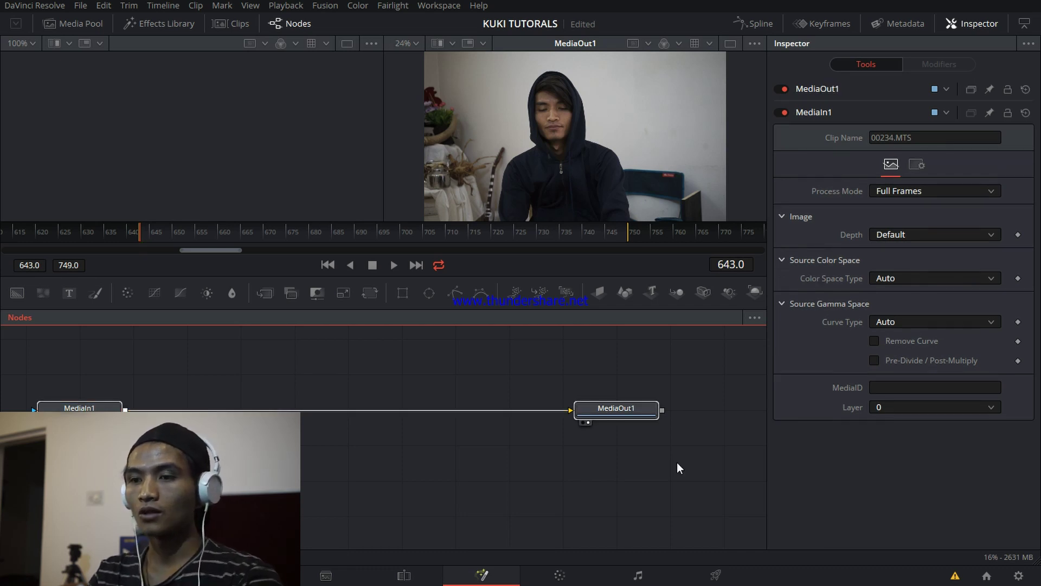
Grade the 00234.MTS clip on the Color page with gain 0.82/0.66/0.85/1.01, offset 29.61/24.08/18.66 and slight lift and gamma tints
{"action": "left_click", "coordinate": [562, 579]}
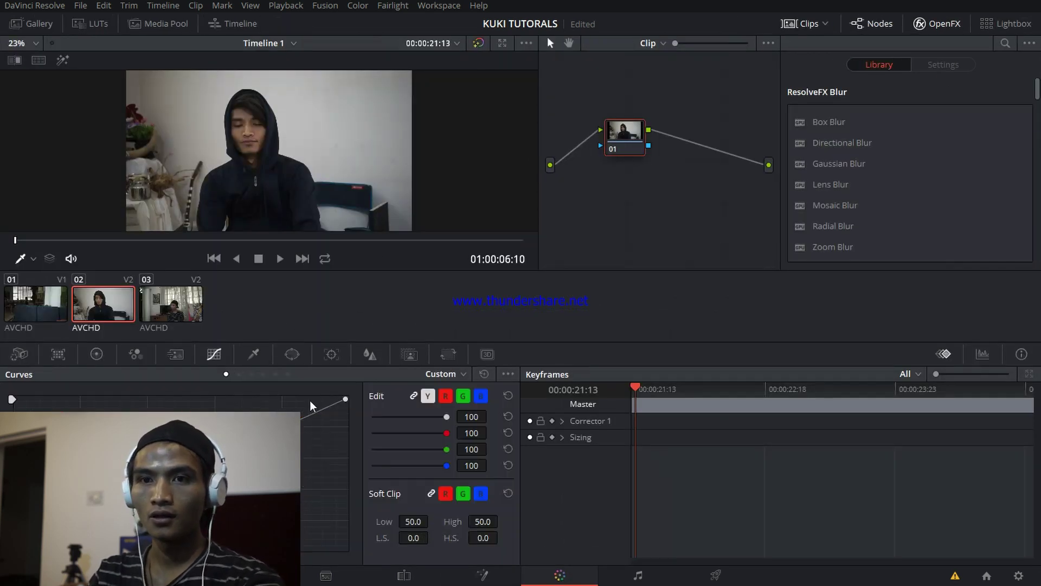
{"action": "left_click", "coordinate": [98, 354]}
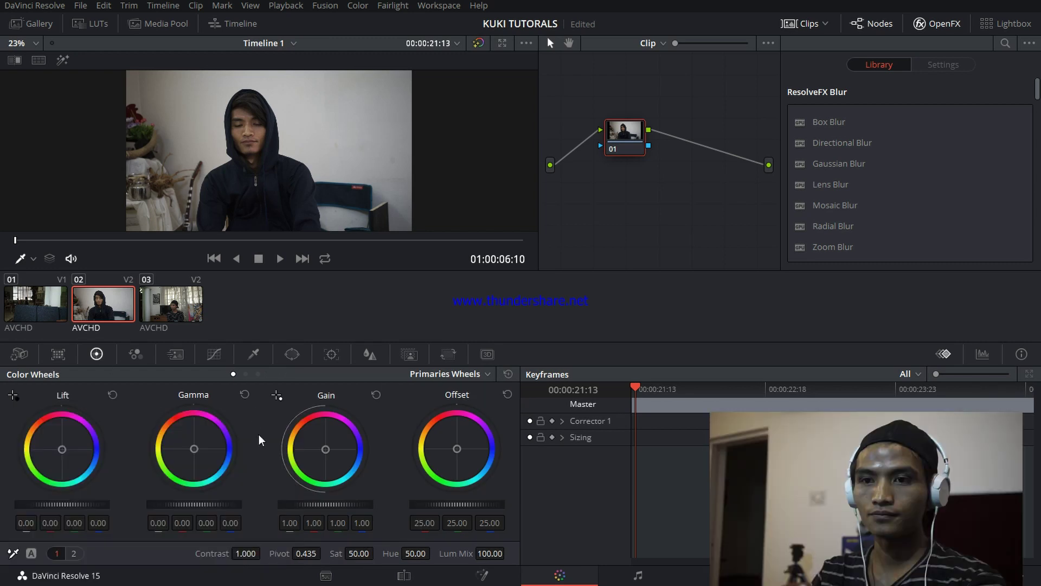
{"action": "left_click_drag", "start_coordinate": [339, 504], "coordinate": [291, 506]}
{"action": "left_click_drag", "start_coordinate": [187, 466], "coordinate": [194, 449]}
{"action": "left_click_drag", "start_coordinate": [319, 448], "coordinate": [329, 452]}
{"action": "left_click_drag", "start_coordinate": [455, 444], "coordinate": [454, 445]}
{"action": "left_click_drag", "start_coordinate": [62, 446], "coordinate": [63, 446]}
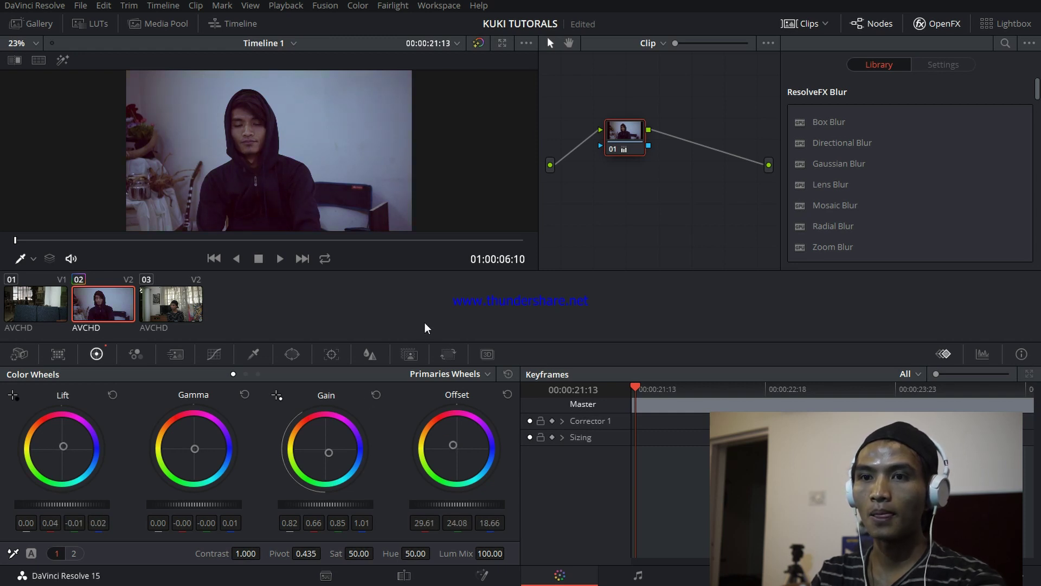
Limit the node 01 grade to a circle window over the man's face and track it forward through the clip
{"action": "left_click", "coordinate": [292, 355]}
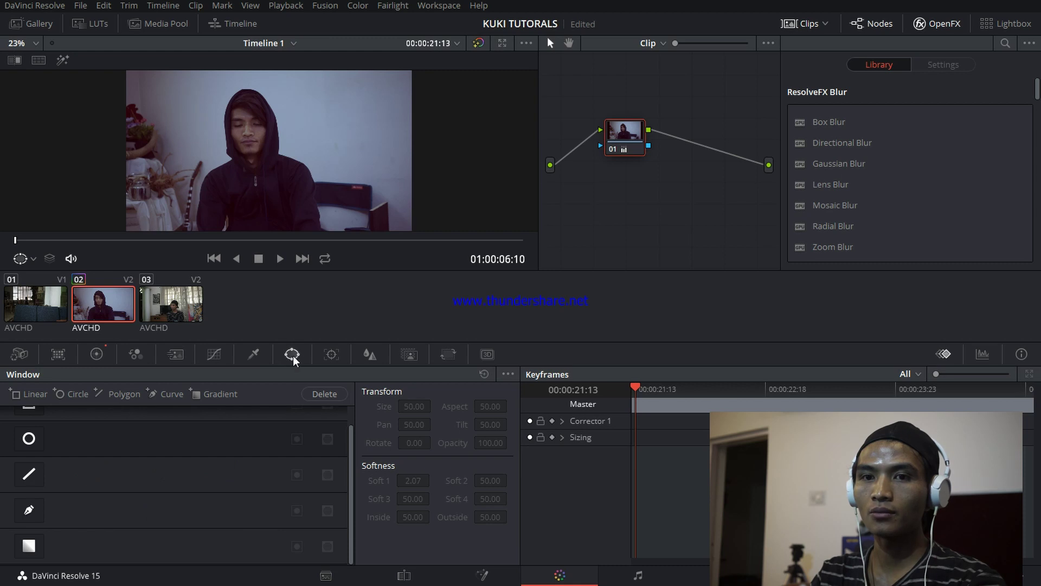
{"action": "left_click", "coordinate": [28, 440]}
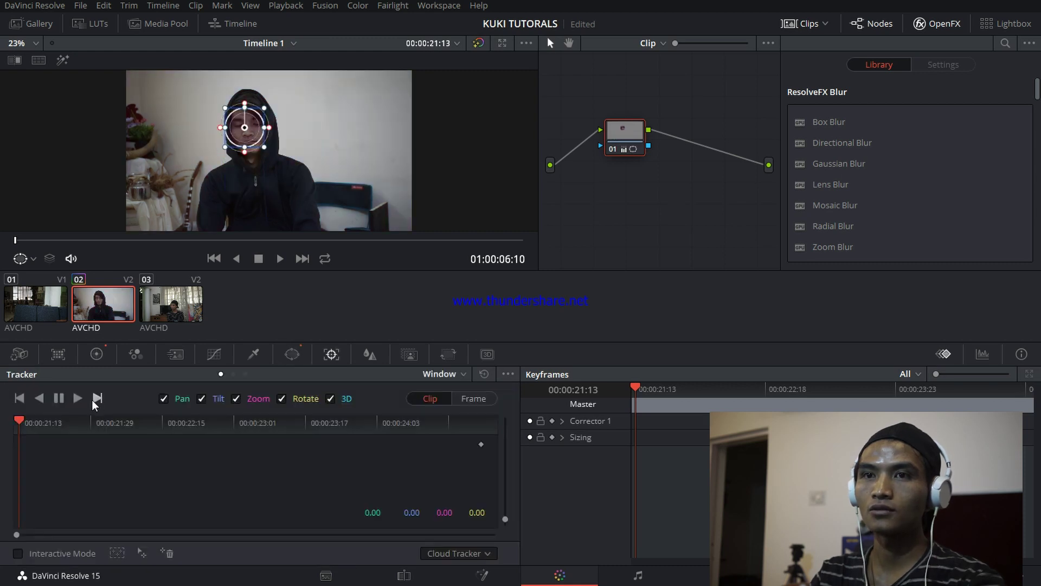
{"action": "left_click", "coordinate": [77, 398]}
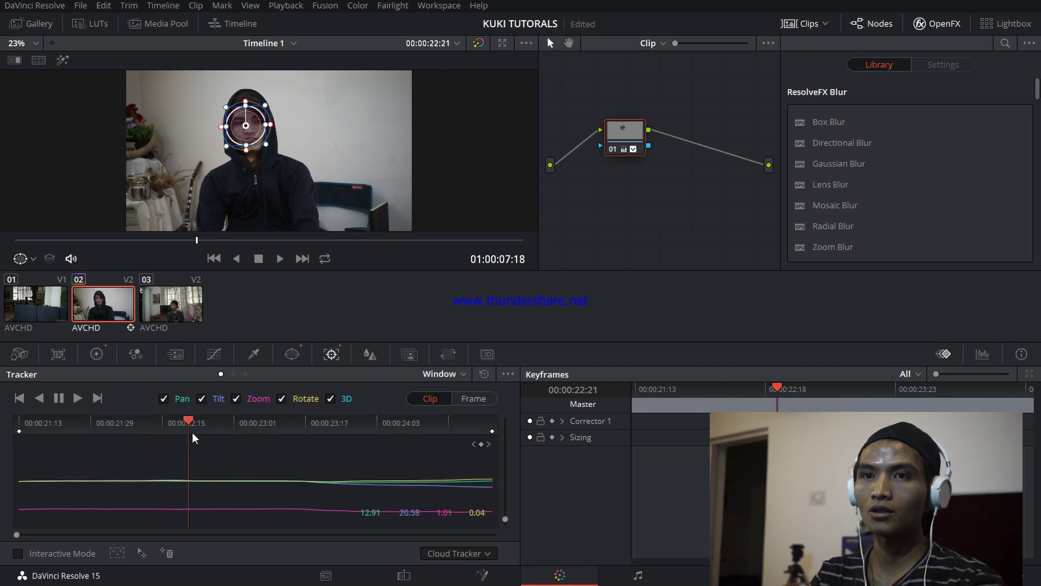
Inspect the face window up close and add a serial node after node 01
{"action": "scroll", "coordinate": [260, 113], "scroll_direction": "up", "scroll_amount": 3}
{"action": "scroll", "coordinate": [260, 112], "scroll_direction": "up", "scroll_amount": 2}
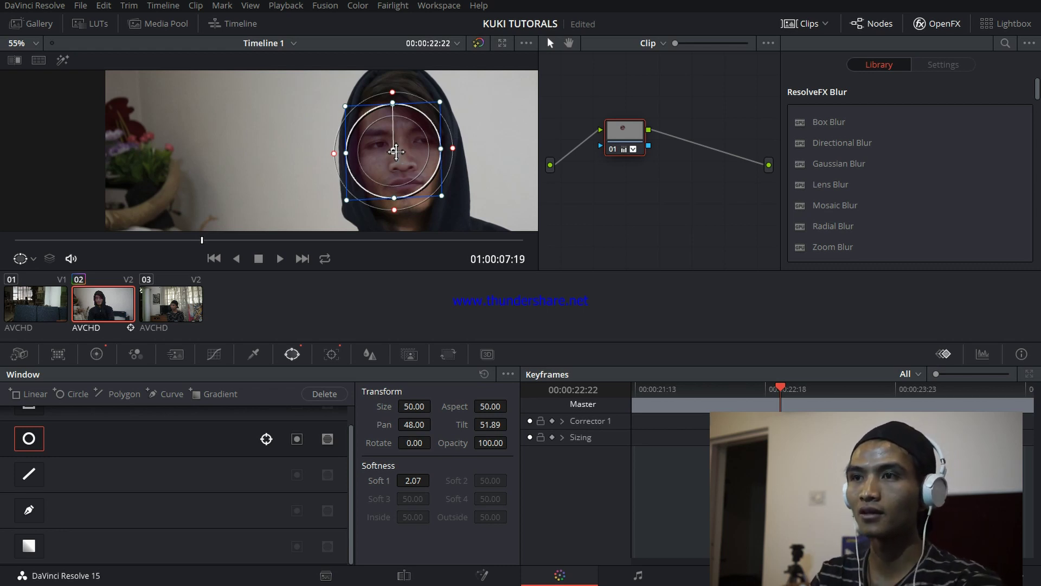
{"action": "right_click", "coordinate": [625, 136]}
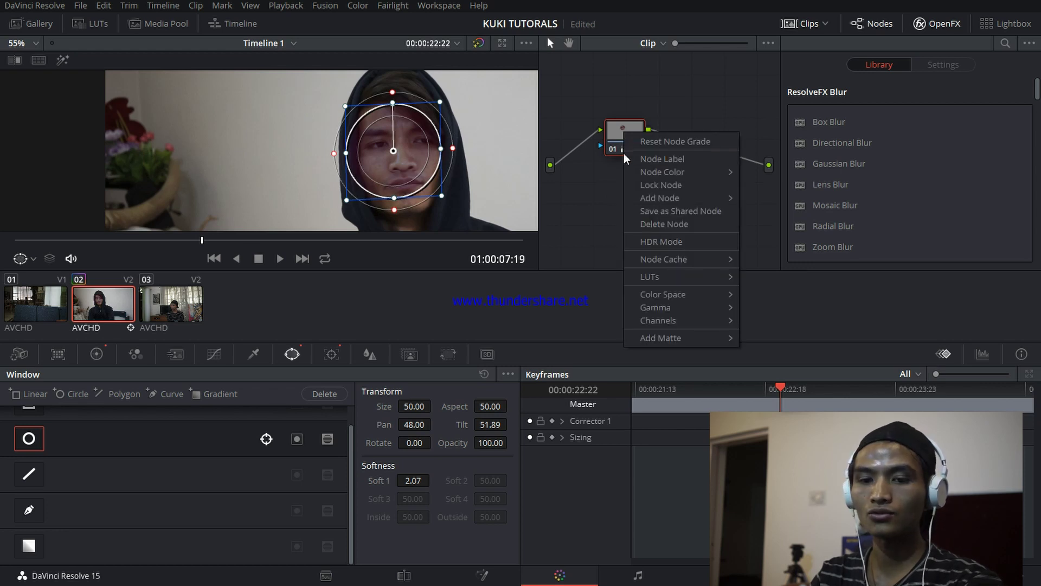
{"action": "left_click", "coordinate": [614, 135]}
{"action": "key", "text": "alt+s"}
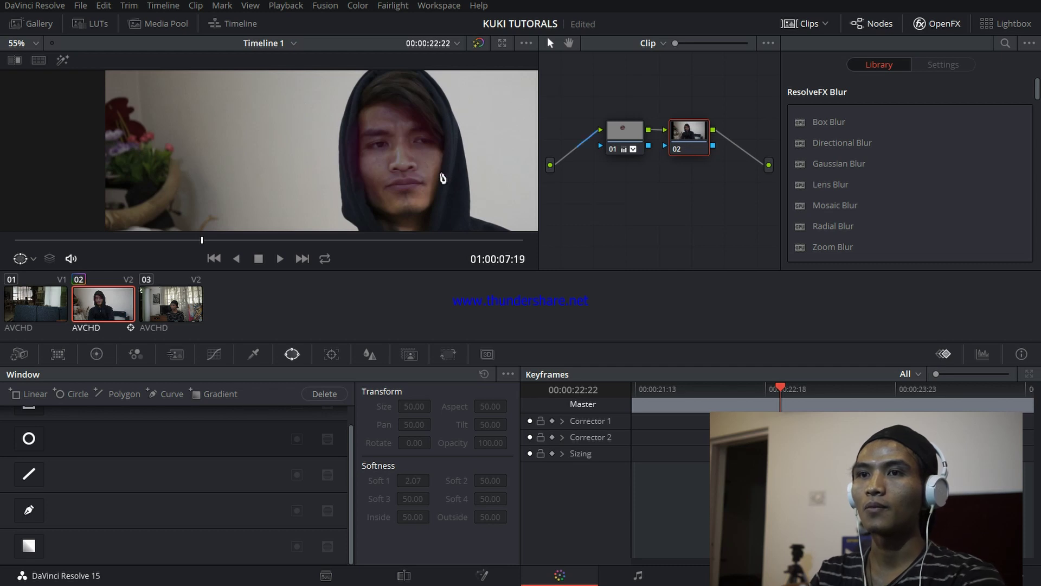
Draw a curve window around the man's neck in node 02 and track it forward through the clip
{"action": "left_click_drag", "start_coordinate": [441, 179], "coordinate": [416, 138]}
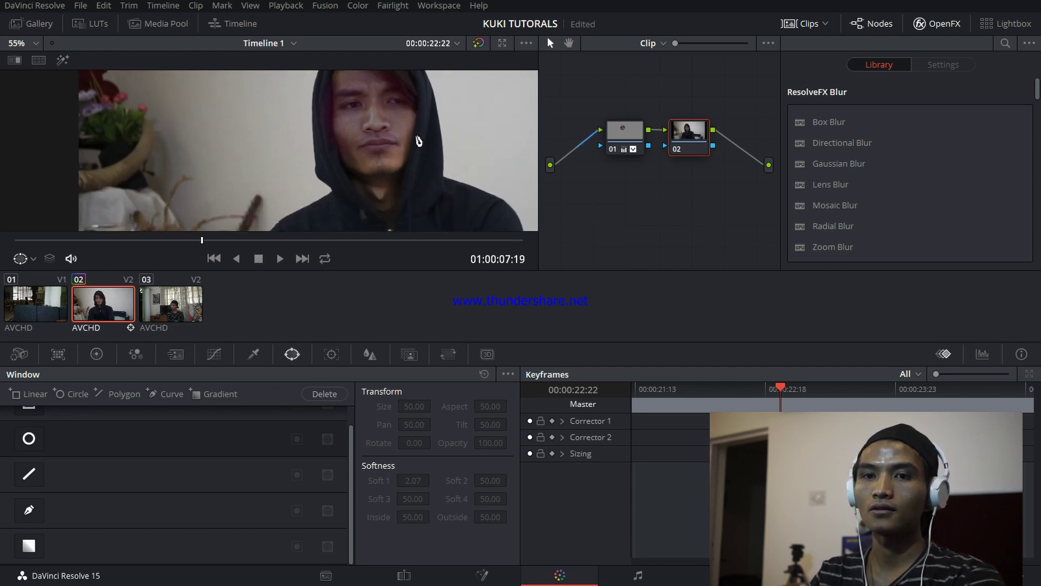
{"action": "left_click", "coordinate": [30, 510]}
{"action": "scroll", "coordinate": [413, 175], "scroll_direction": "up", "scroll_amount": 1}
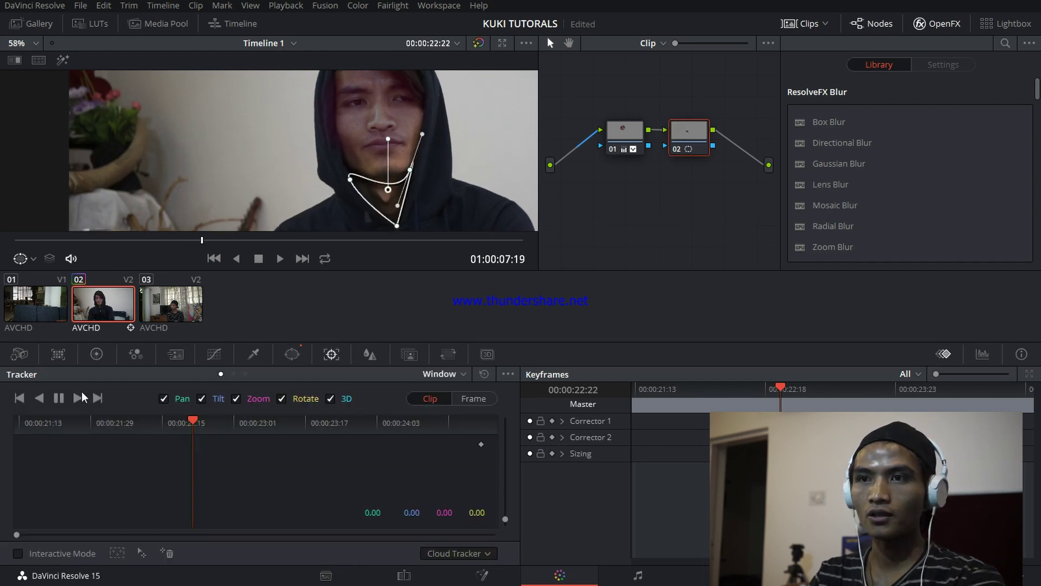
{"action": "left_click", "coordinate": [81, 398]}
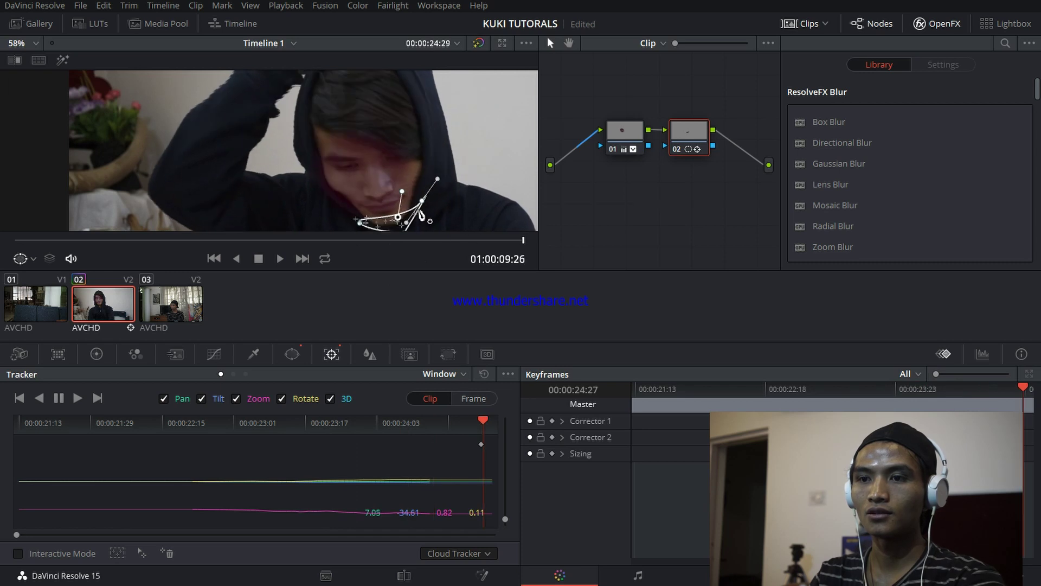
Return to clip 02 and grade the neck window in node 02 with gain 1.64, offset 18.70, gamma 0.03 and lift -0.01
{"action": "key", "text": "Up"}
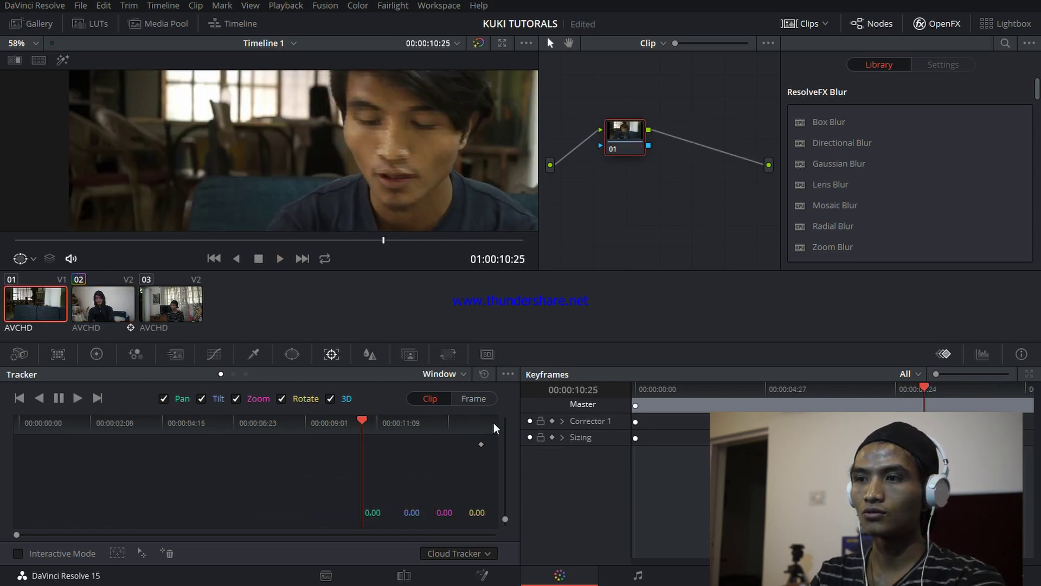
{"action": "left_click_drag", "start_coordinate": [925, 389], "coordinate": [616, 399]}
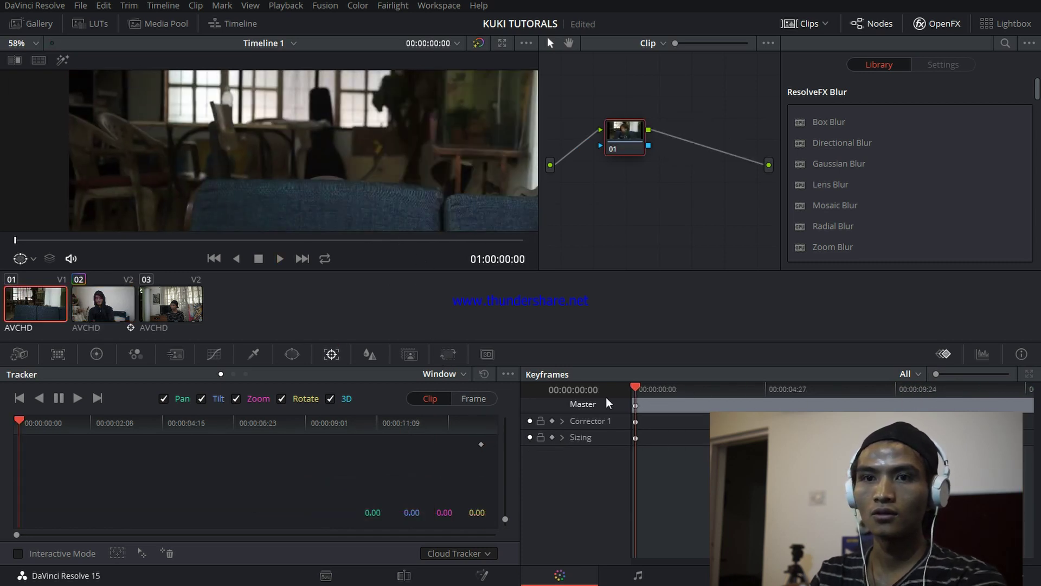
{"action": "left_click", "coordinate": [105, 310]}
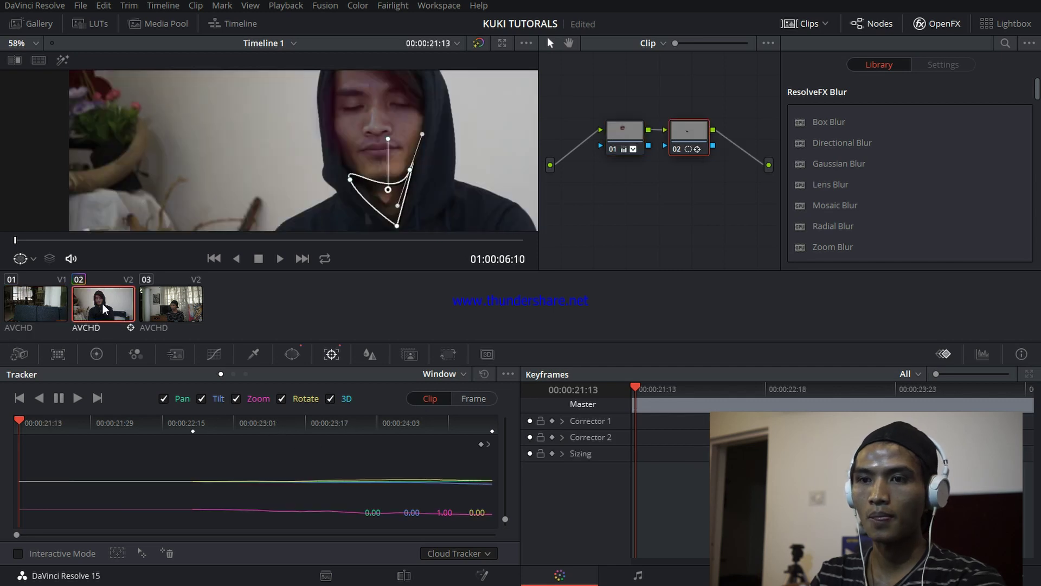
{"action": "left_click", "coordinate": [91, 355]}
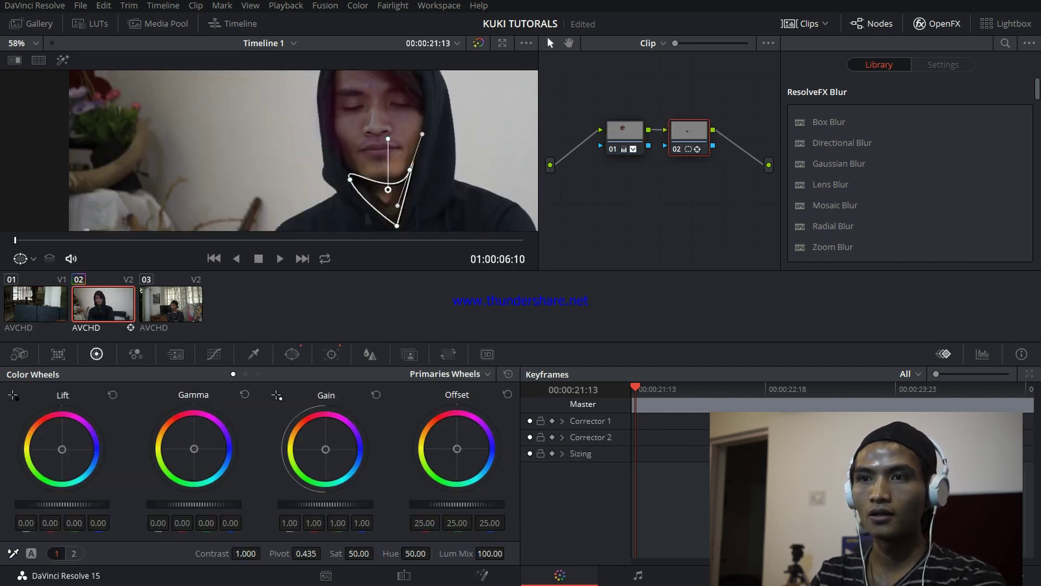
{"action": "left_click_drag", "start_coordinate": [326, 504], "coordinate": [309, 504]}
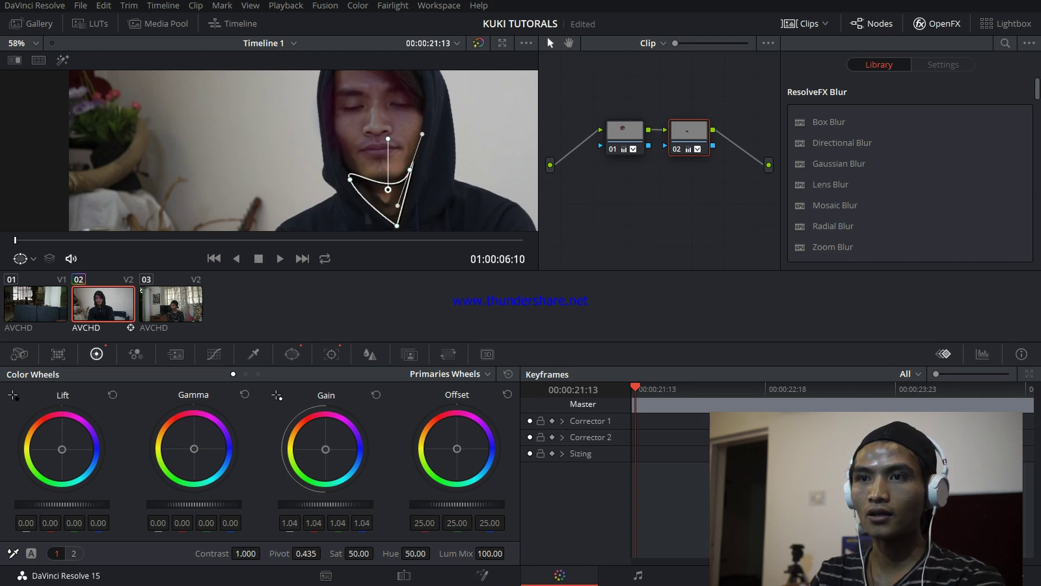
{"action": "scroll", "coordinate": [379, 199], "scroll_direction": "up", "scroll_amount": 4}
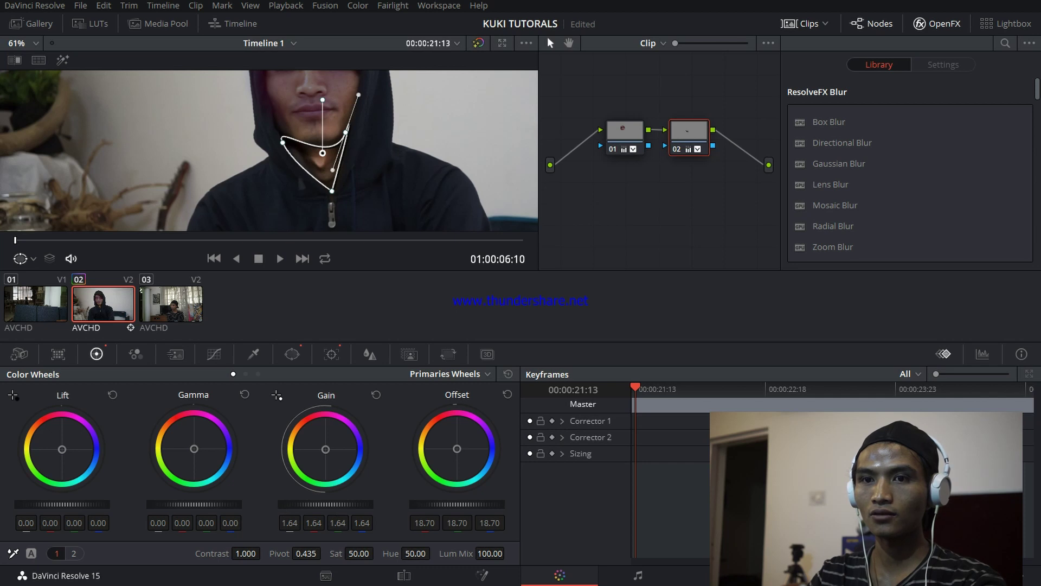
{"action": "left_click_drag", "start_coordinate": [79, 506], "coordinate": [73, 506]}
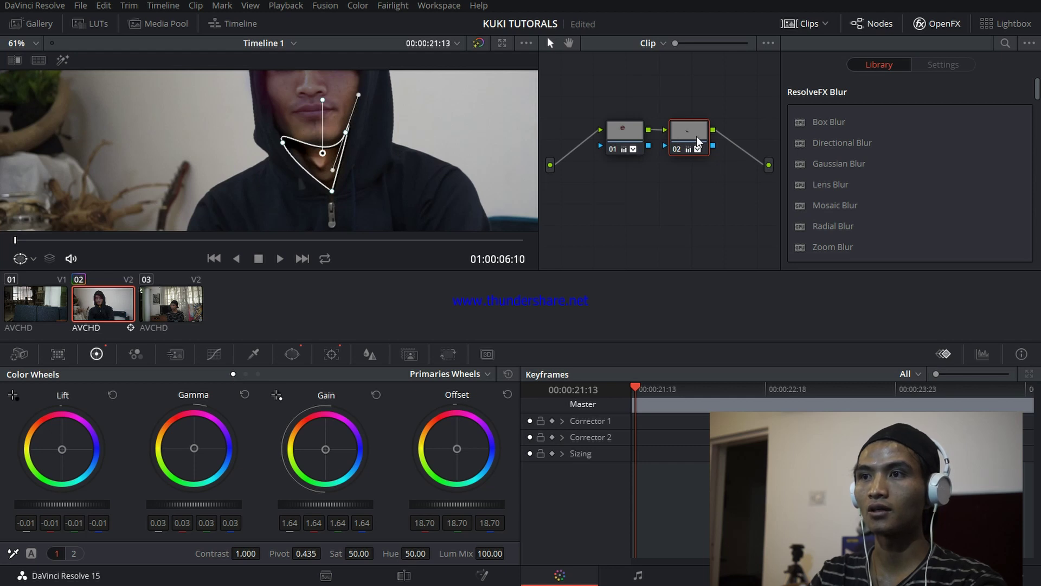
Select node 01 and check its face window against the wider shot
{"action": "left_click", "coordinate": [629, 133]}
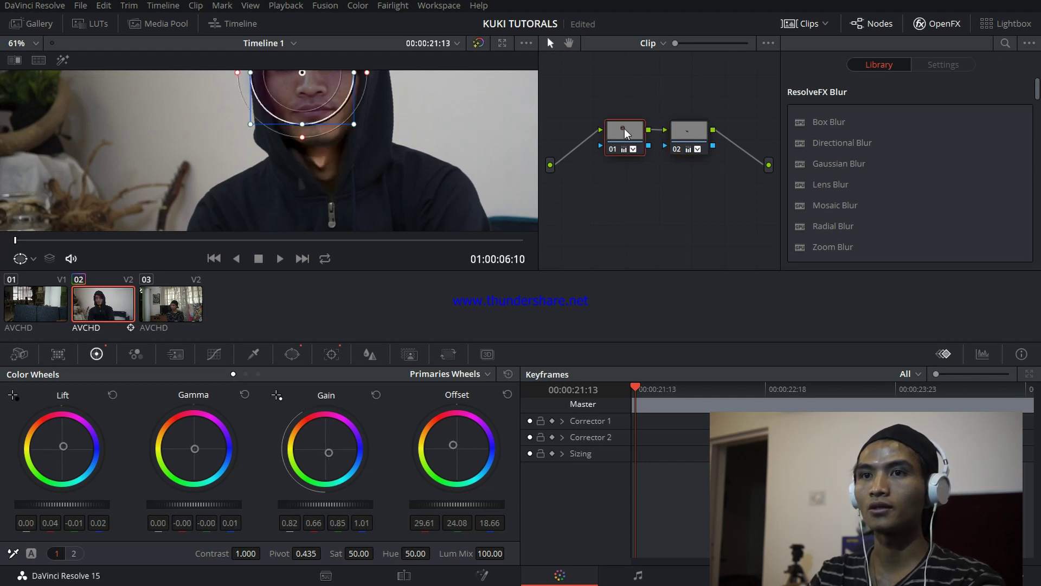
{"action": "scroll", "coordinate": [376, 148], "scroll_direction": "down", "scroll_amount": 5}
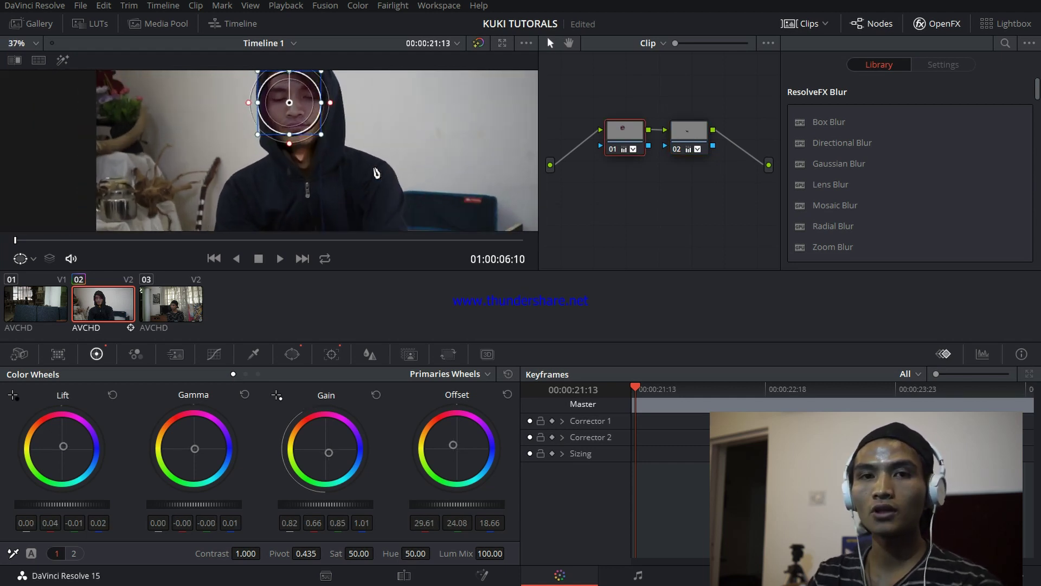
View the Fairlight page briefly, switch to the Deliver page, and apply the YouTube 1080p render preset
{"action": "key", "text": "shift+7"}
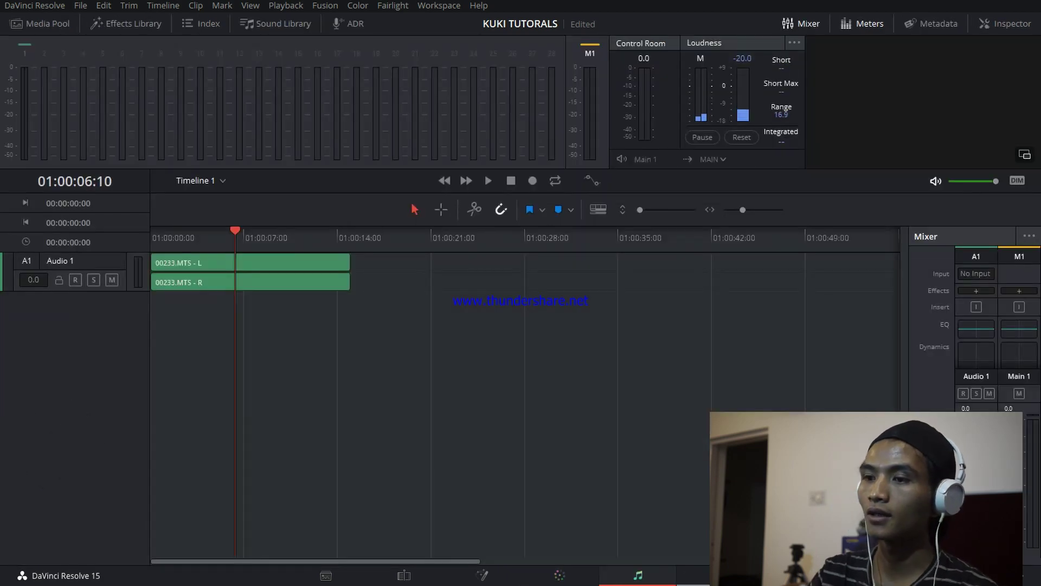
{"action": "key", "text": "shift+8"}
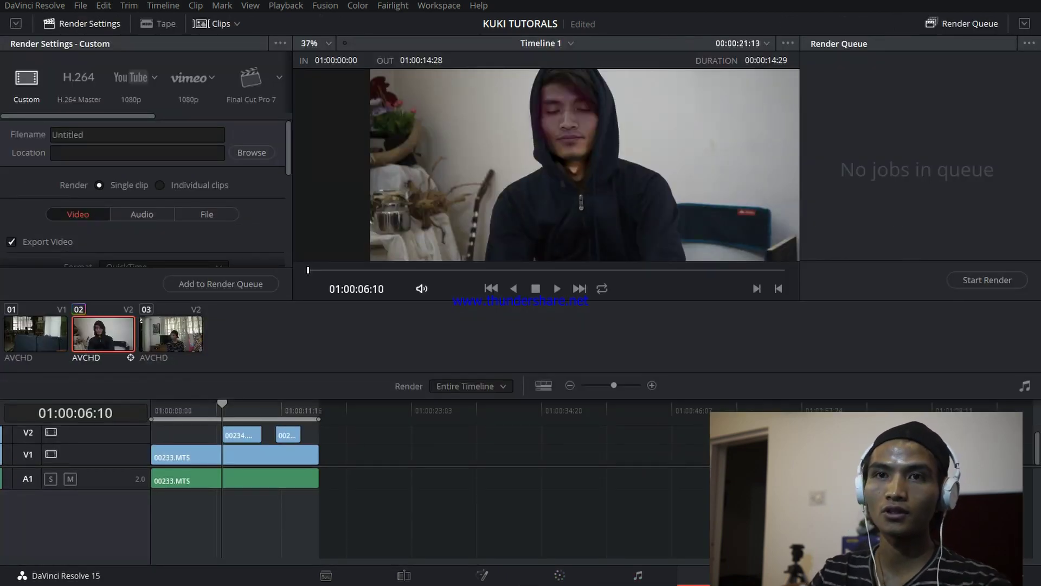
{"action": "left_click", "coordinate": [139, 76]}
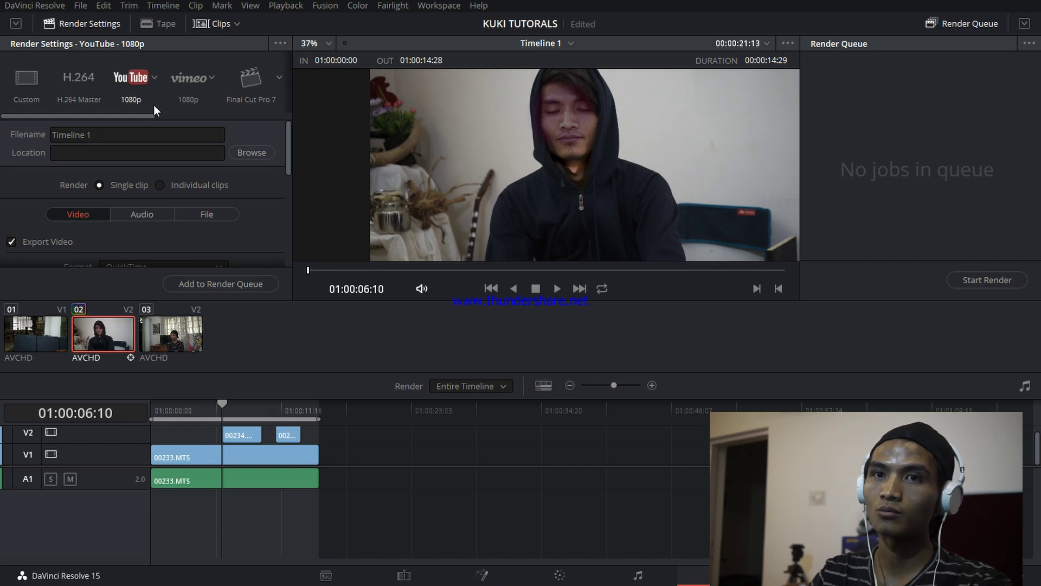
Look through the video export settings and set the render format to MP4
{"action": "scroll", "coordinate": [155, 131], "scroll_direction": "down", "scroll_amount": 5}
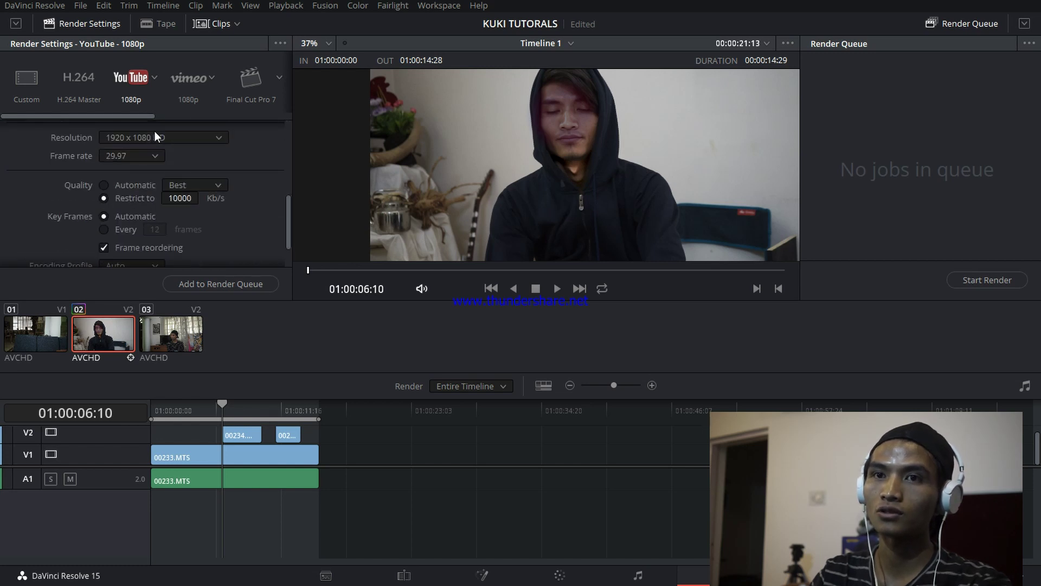
{"action": "scroll", "coordinate": [160, 158], "scroll_direction": "up", "scroll_amount": 3}
{"action": "left_click", "coordinate": [164, 189]}
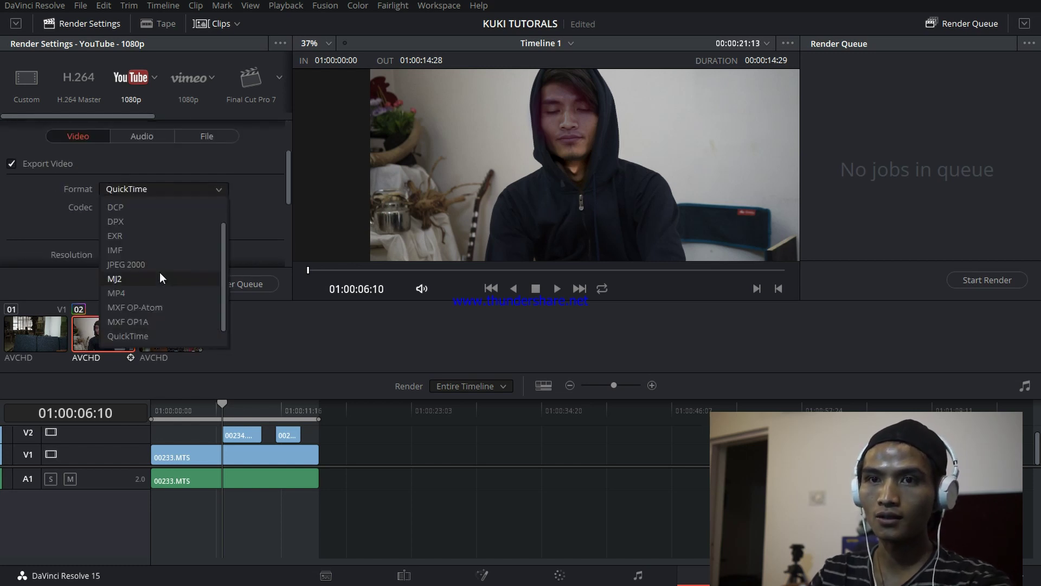
{"action": "left_click", "coordinate": [160, 293]}
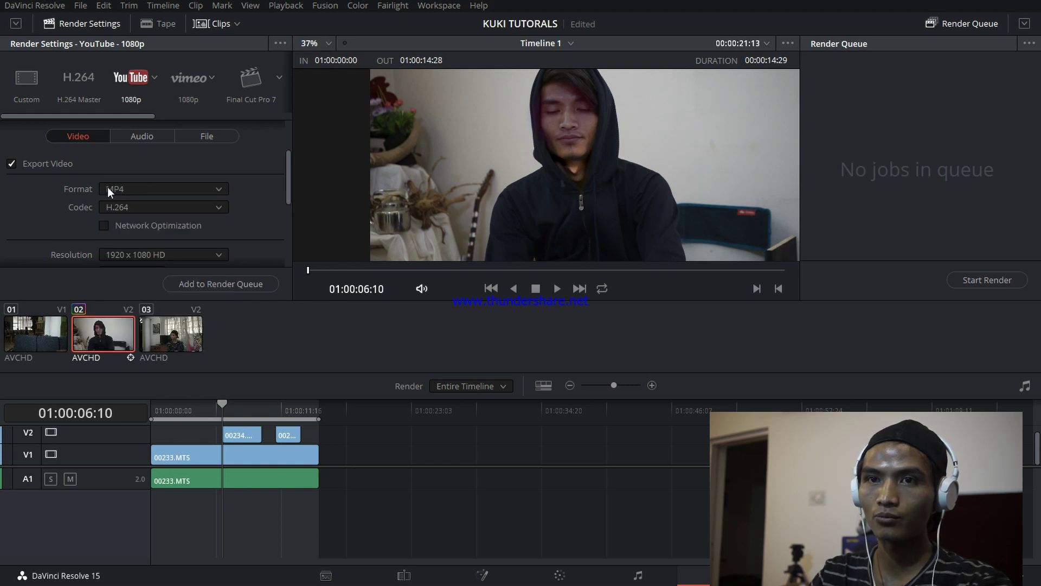
{"action": "scroll", "coordinate": [178, 190], "scroll_direction": "up", "scroll_amount": 2}
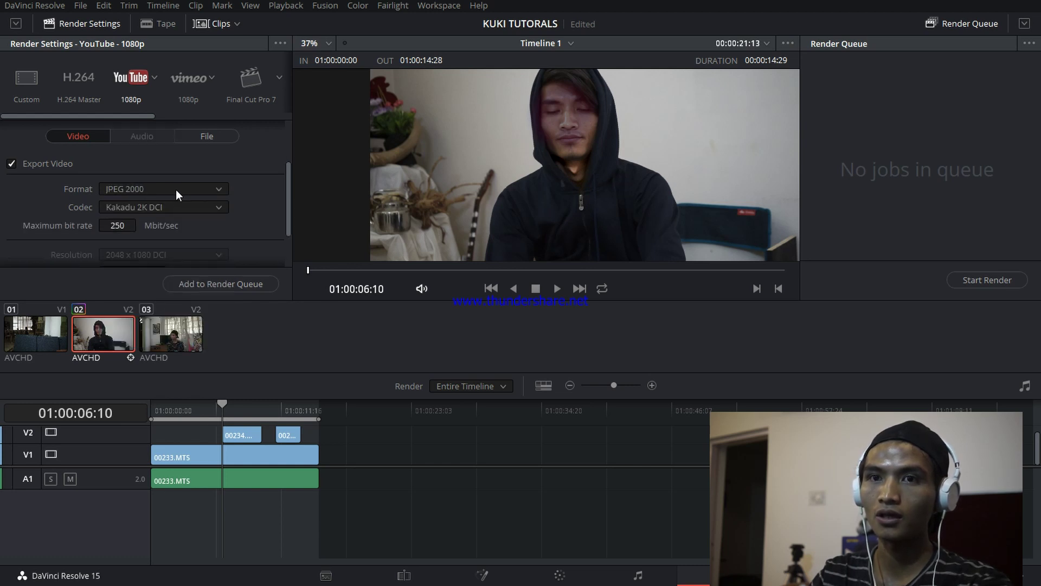
{"action": "left_click", "coordinate": [160, 187]}
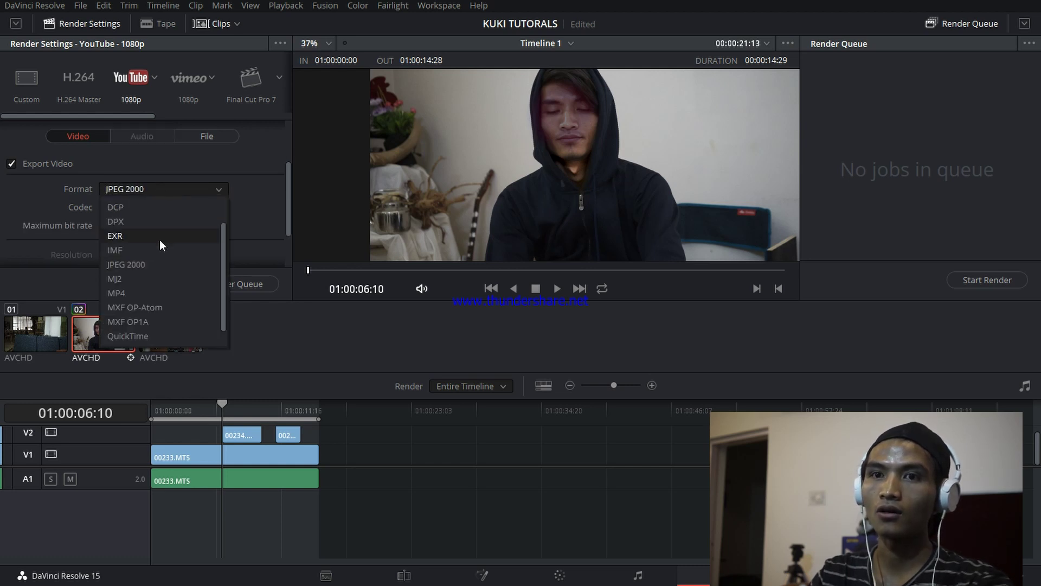
{"action": "left_click", "coordinate": [151, 293]}
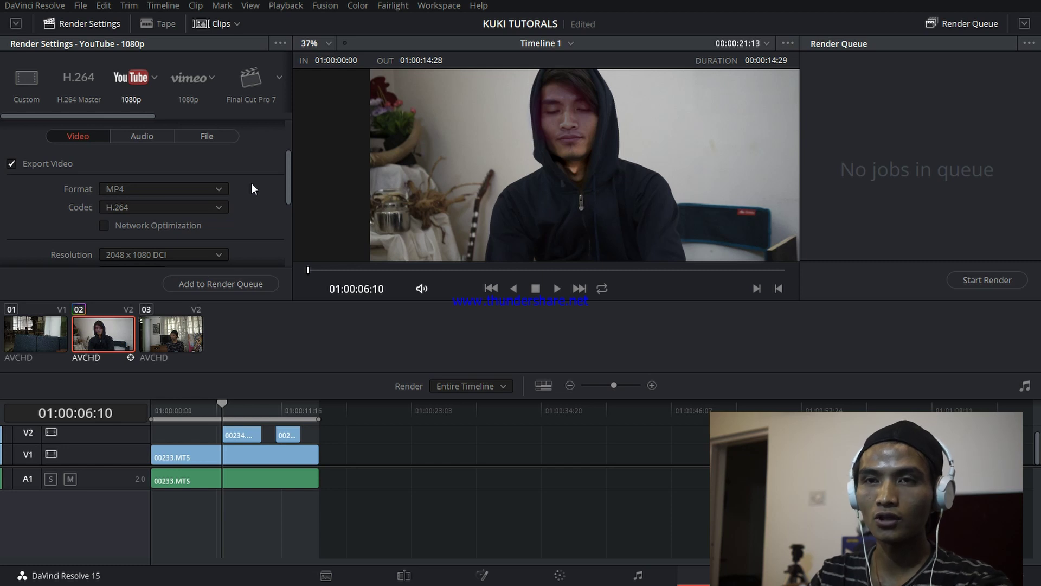
Choose the Desktop as the render location and keep Timeline 1 as the filename
{"action": "scroll", "coordinate": [251, 184], "scroll_direction": "up", "scroll_amount": 3}
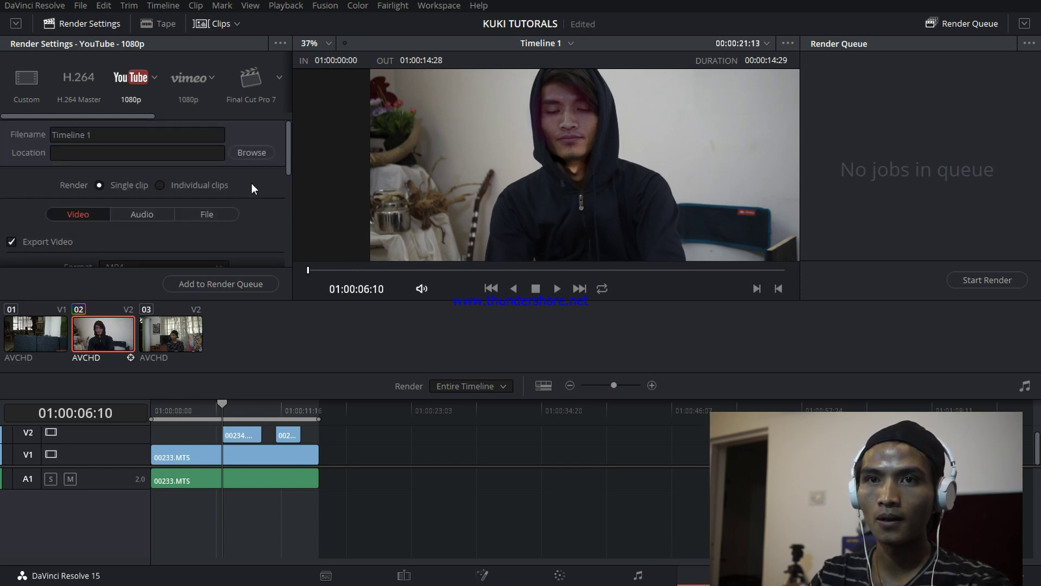
{"action": "left_click", "coordinate": [111, 136]}
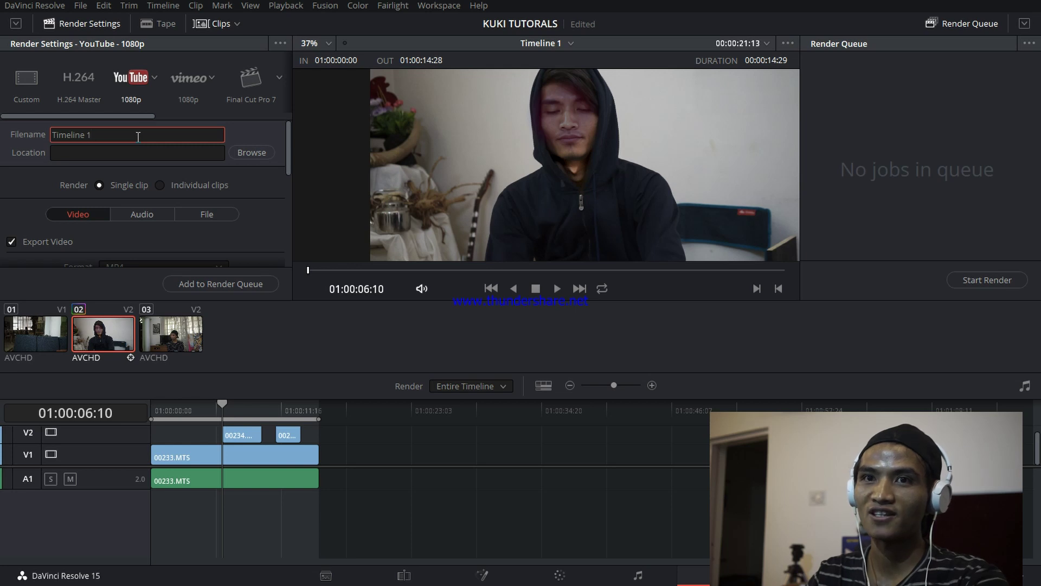
{"action": "triple_click", "coordinate": [114, 135]}
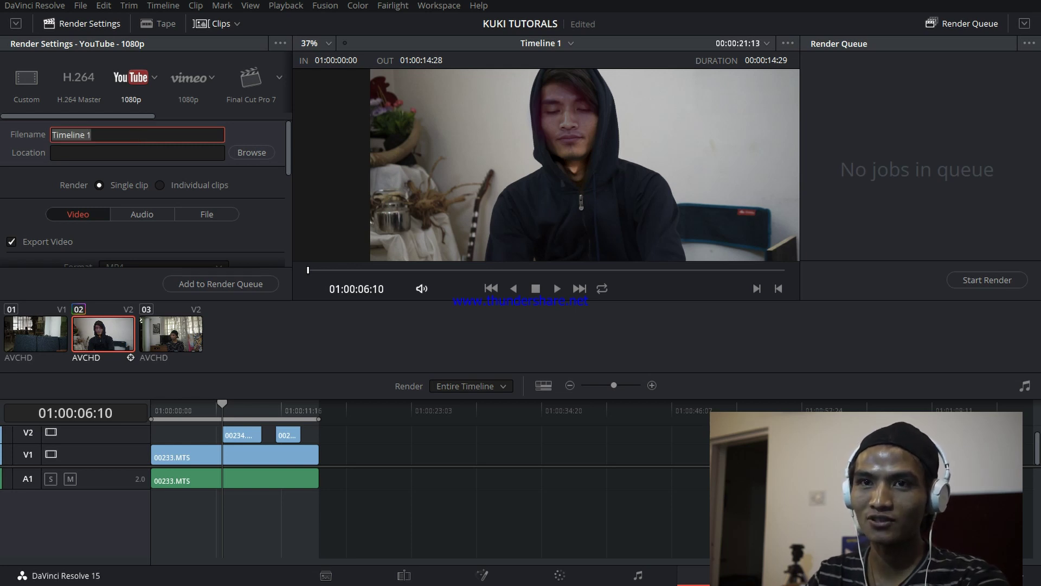
{"action": "left_click", "coordinate": [109, 135]}
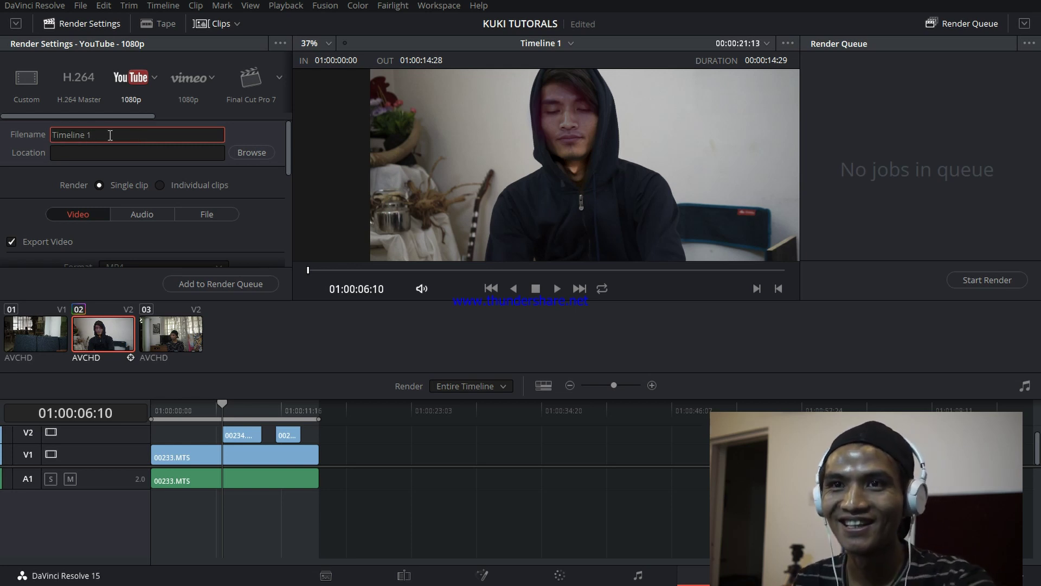
{"action": "left_click", "coordinate": [242, 152]}
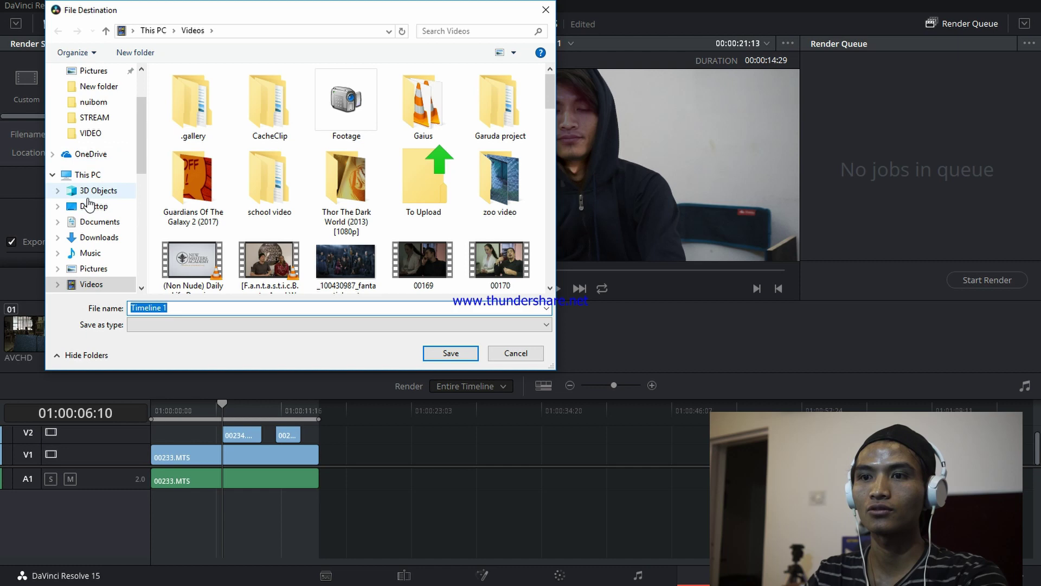
{"action": "left_click", "coordinate": [90, 206]}
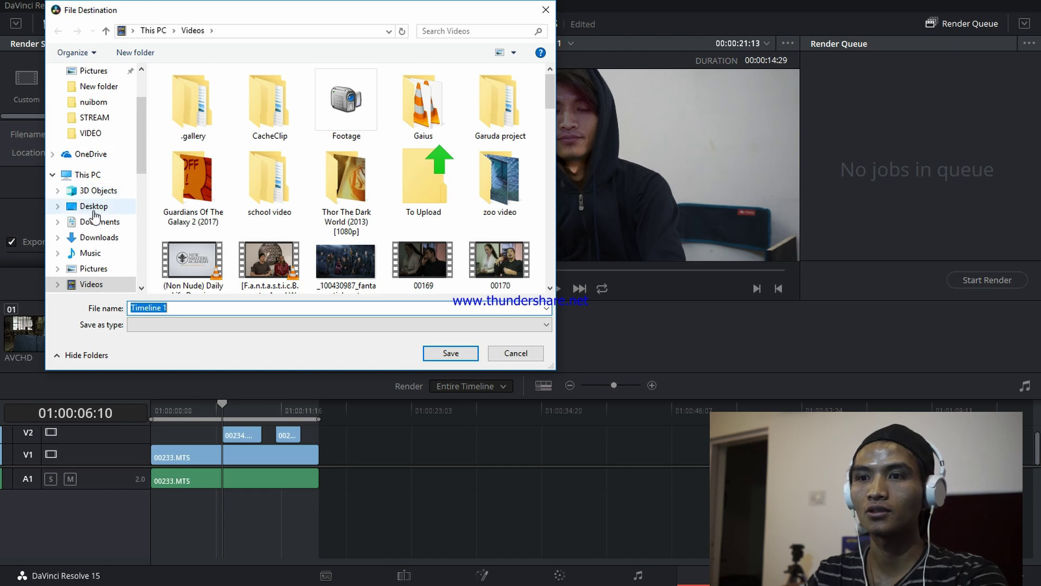
{"action": "left_click", "coordinate": [449, 353]}
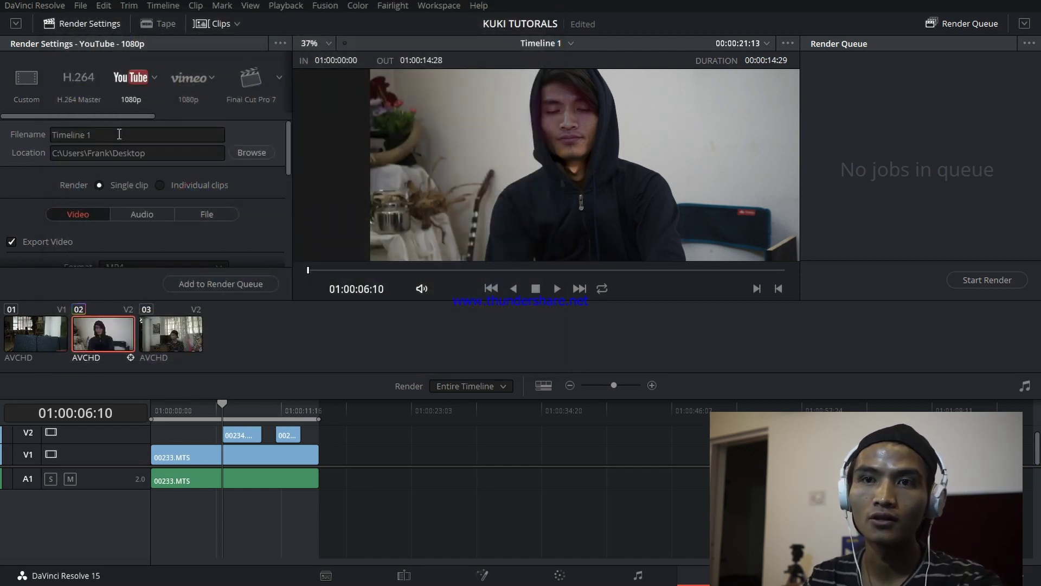
Review the export settings once more and add the Timeline 1 job to the render queue
{"action": "scroll", "coordinate": [195, 138], "scroll_direction": "down", "scroll_amount": 5}
{"action": "scroll", "coordinate": [196, 139], "scroll_direction": "up", "scroll_amount": 5}
{"action": "left_click", "coordinate": [195, 135]}
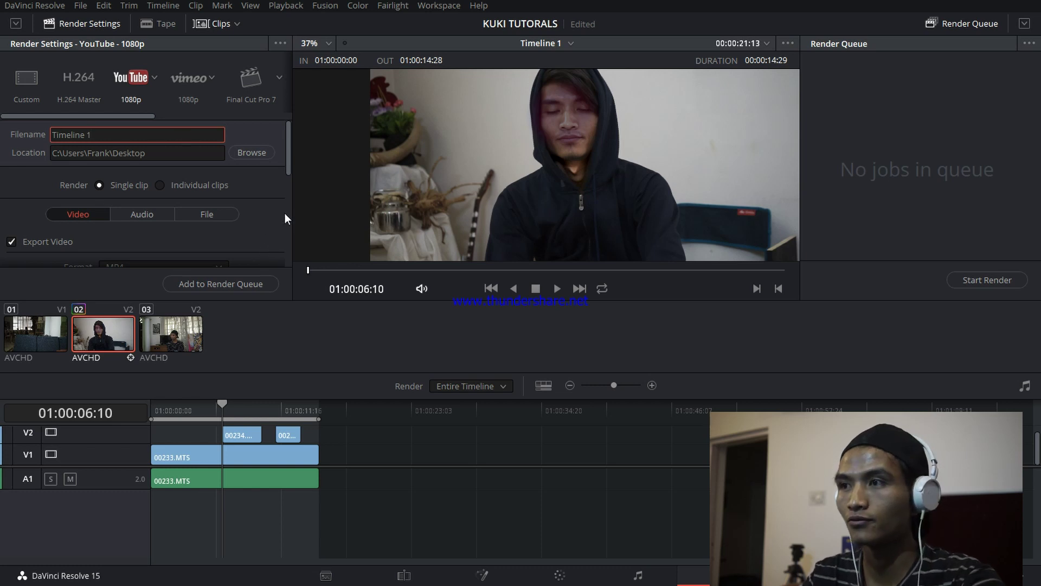
{"action": "left_click", "coordinate": [245, 282]}
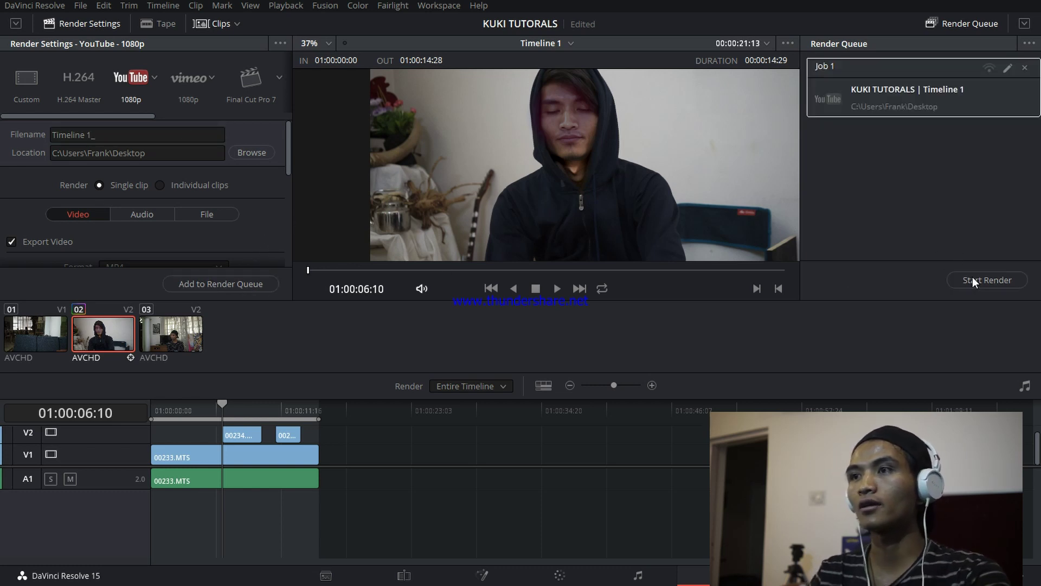